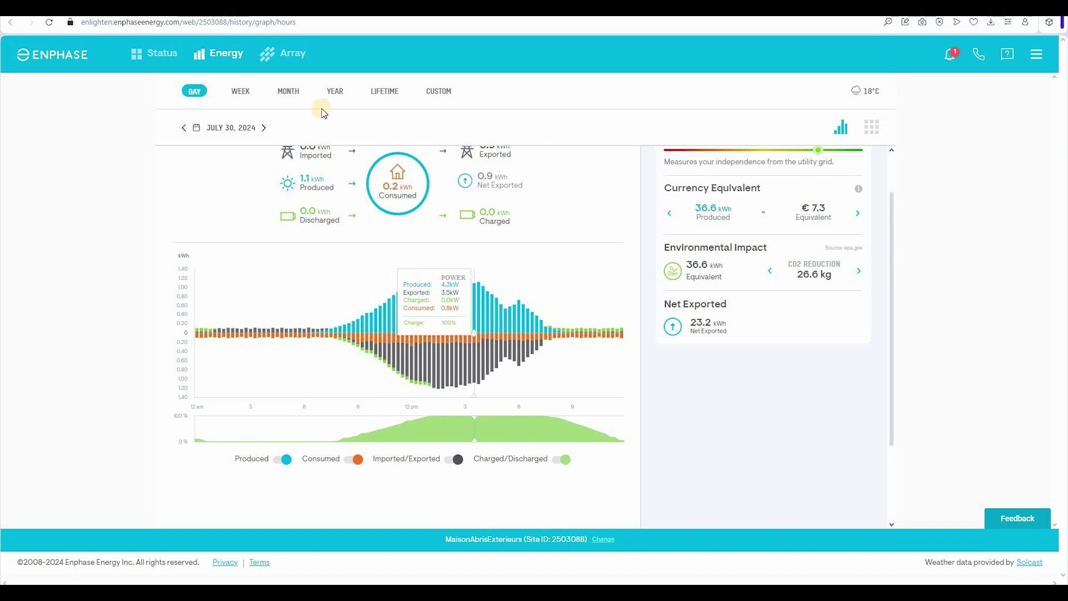
- Review the solar array's production layout and the total energy graph for July 30, 2024
{"action": "left_click", "coordinate": [278, 57]}
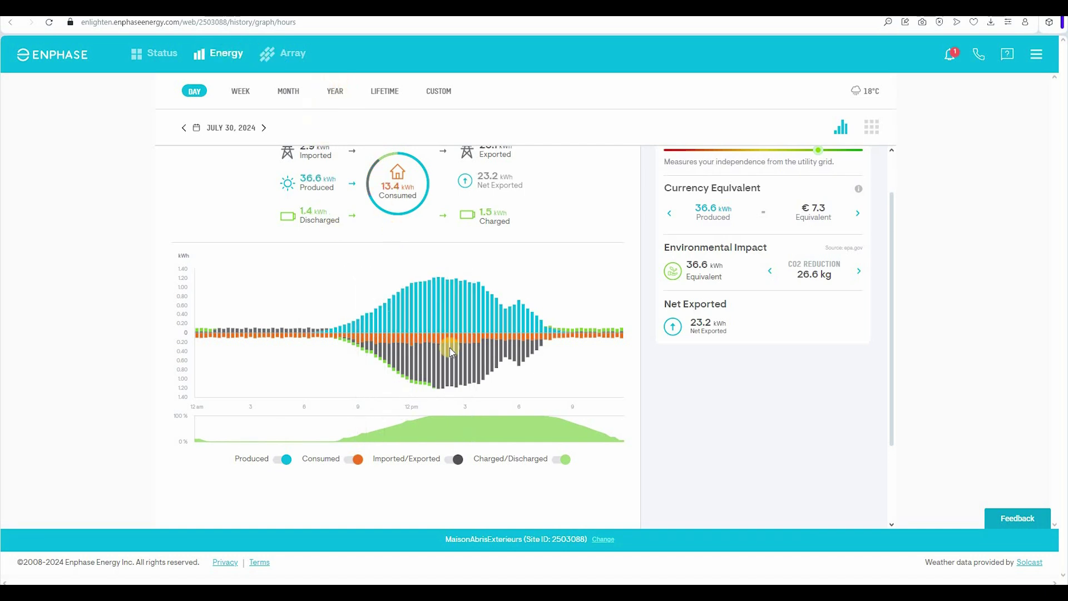
{"action": "left_click", "coordinate": [704, 205]}
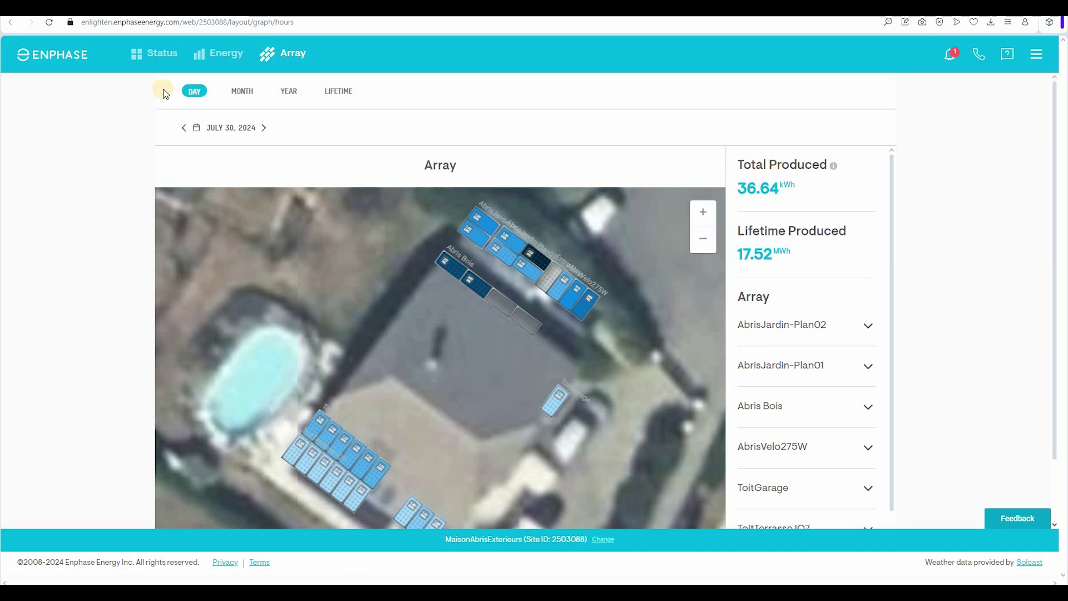
{"action": "left_click", "coordinate": [216, 54]}
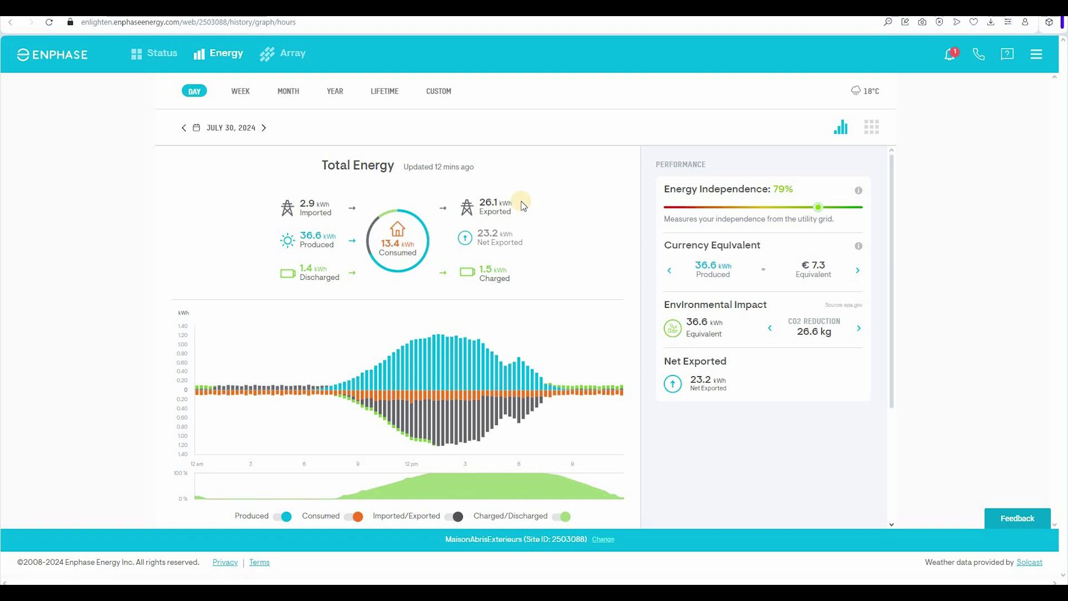
{"action": "mouse_move", "coordinate": [448, 449]}
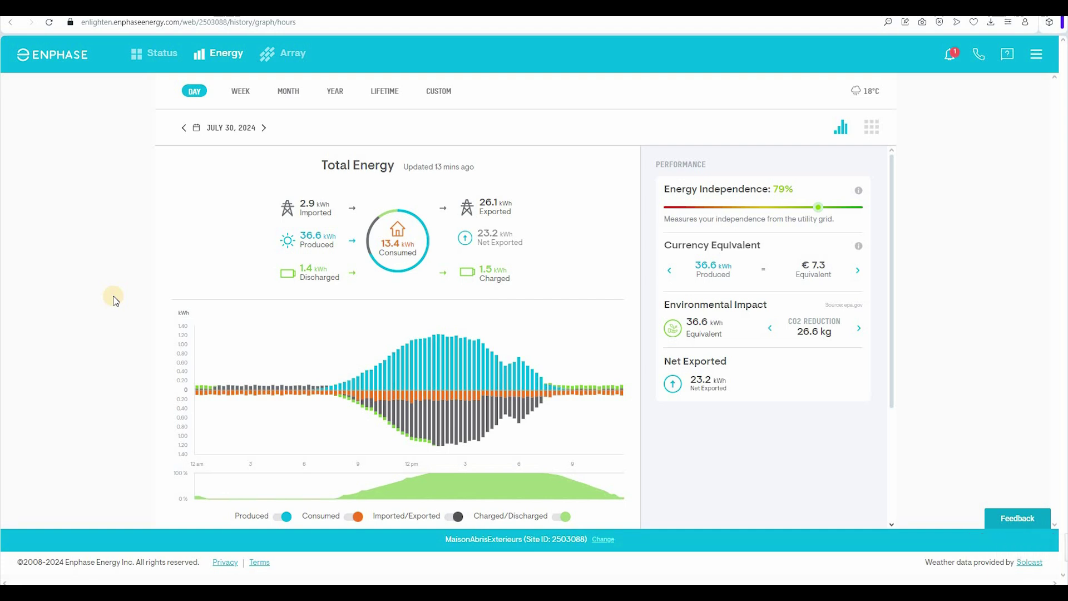
{"action": "mouse_move", "coordinate": [437, 409]}
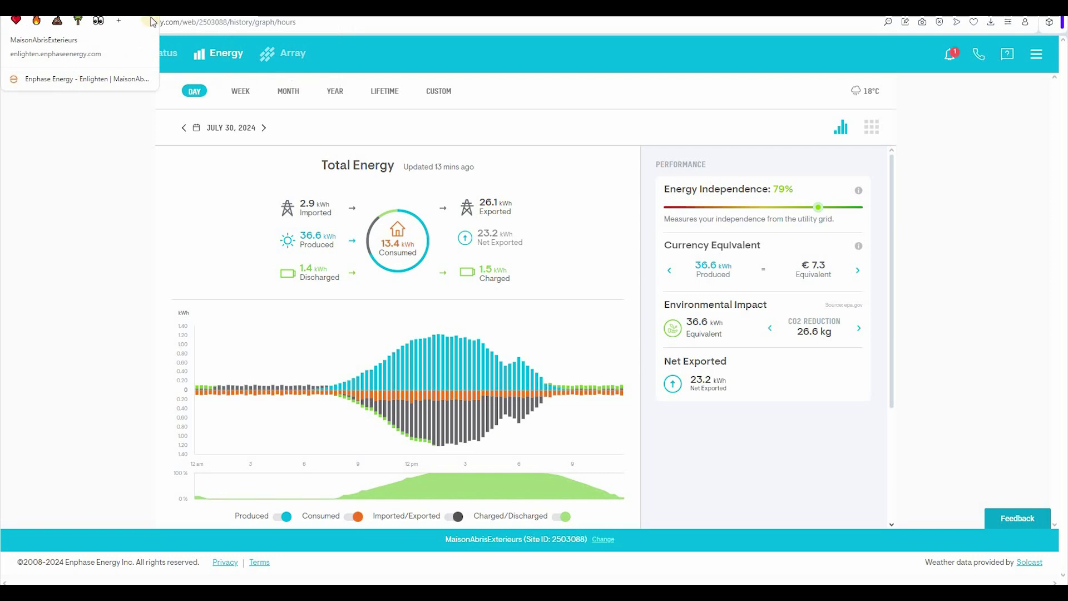
- Switch to Enlighten Manager and open the system's settings page at the grid profile and power limiting sections
{"action": "left_click", "coordinate": [17, 20]}
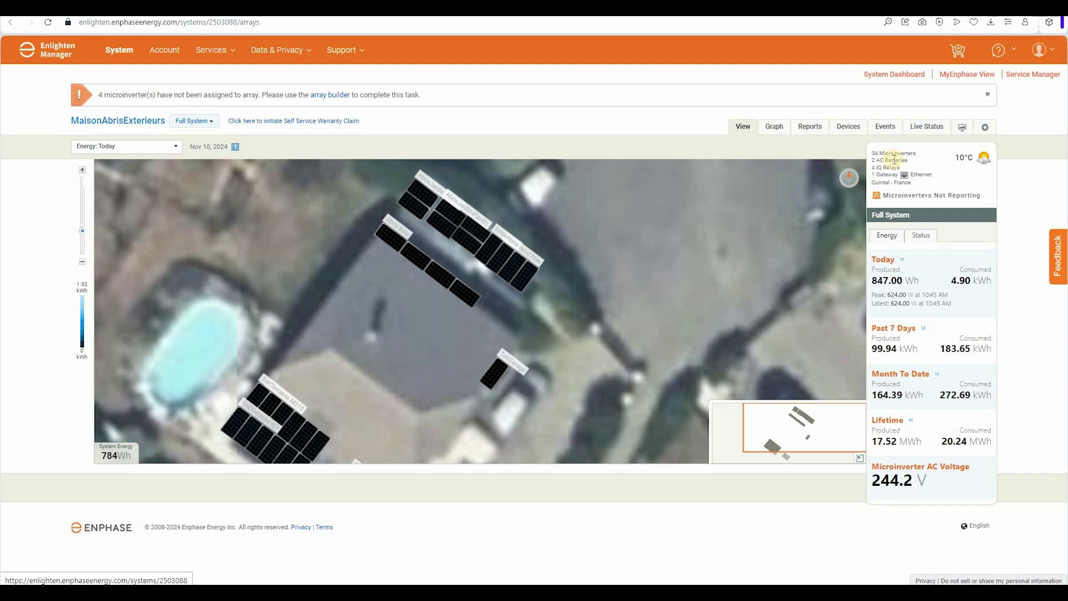
{"action": "left_click", "coordinate": [985, 132]}
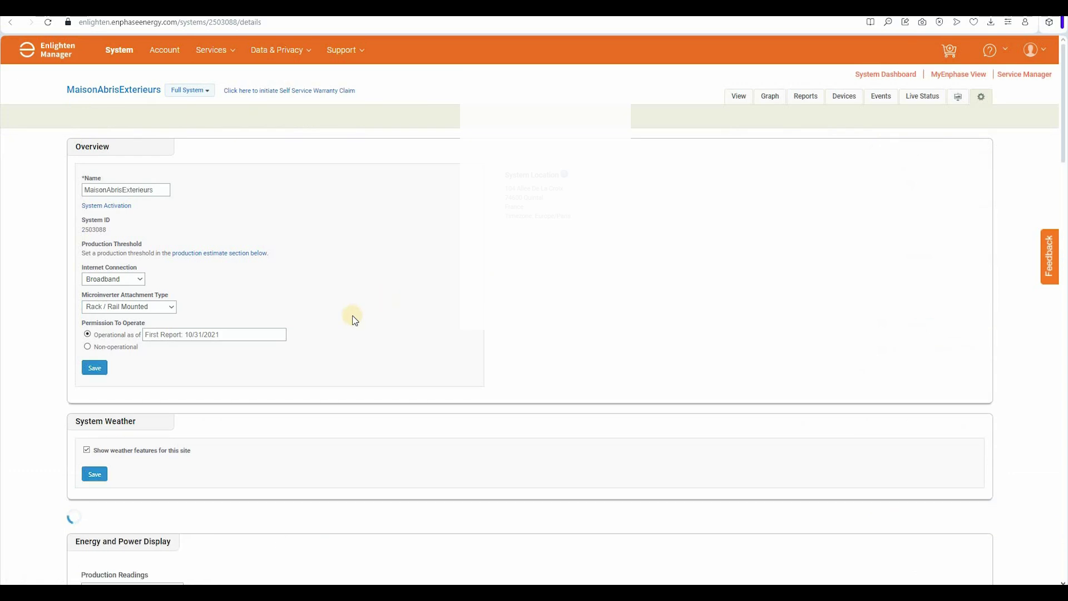
{"action": "scroll", "coordinate": [355, 320], "scroll_direction": "down", "scroll_amount": 8}
{"action": "scroll", "coordinate": [355, 320], "scroll_direction": "down", "scroll_amount": 5}
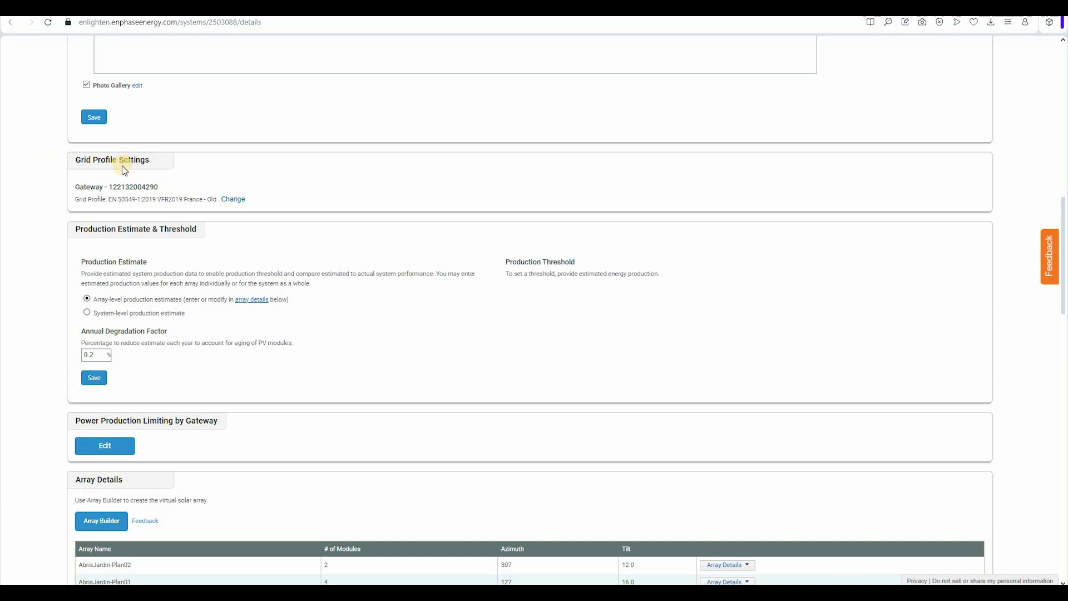
- Highlight the Power Production Limiting by Gateway section heading
{"action": "left_click", "coordinate": [125, 439]}
{"action": "left_click", "coordinate": [162, 419]}
{"action": "triple_click", "coordinate": [223, 418]}
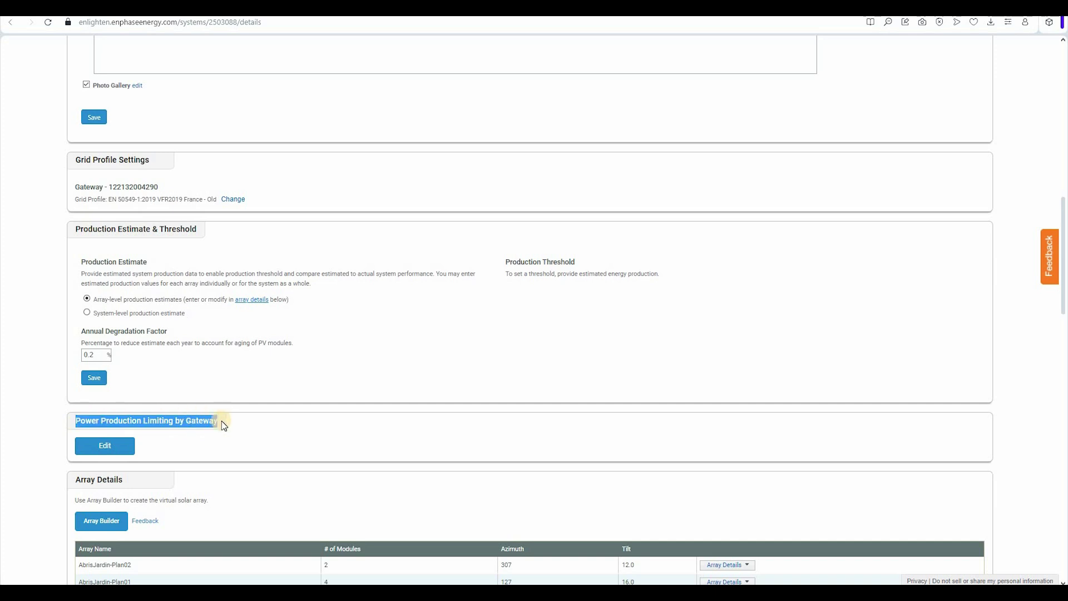
{"action": "left_click", "coordinate": [211, 449]}
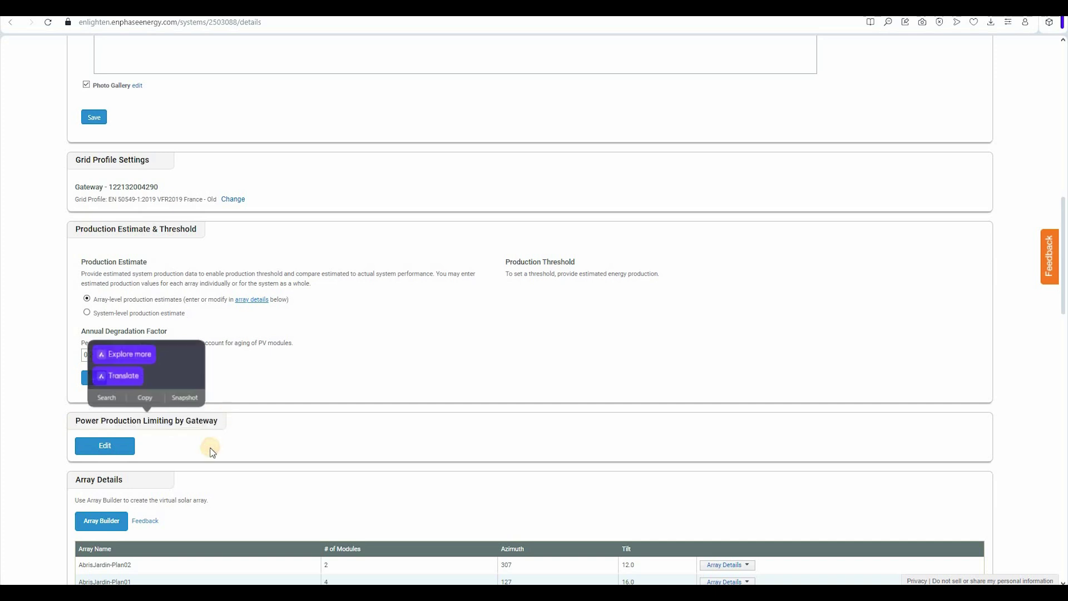
{"action": "double_click", "coordinate": [195, 421]}
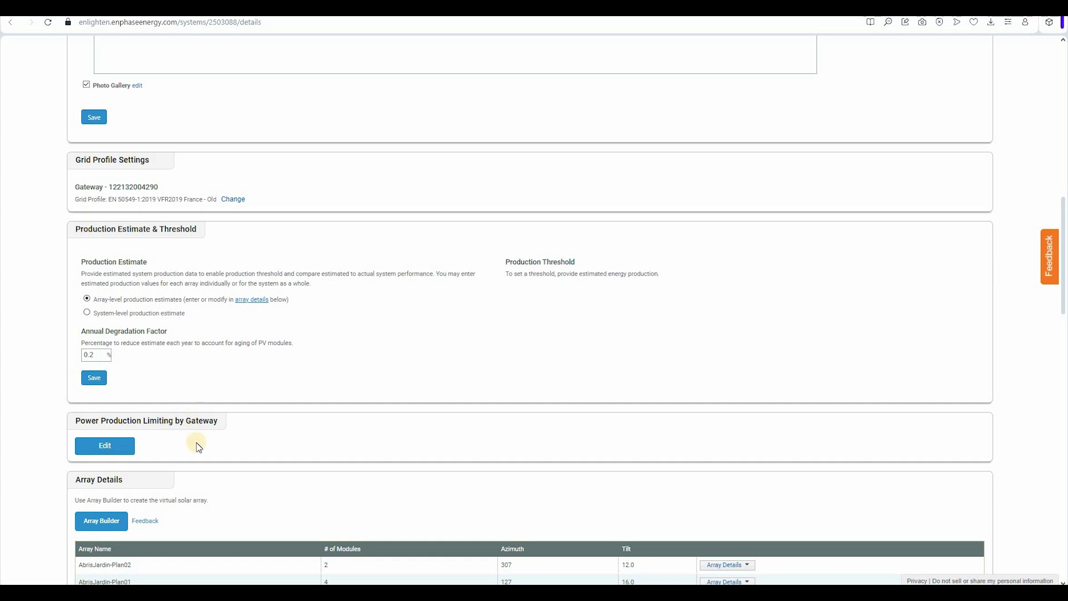
{"action": "left_click", "coordinate": [225, 454]}
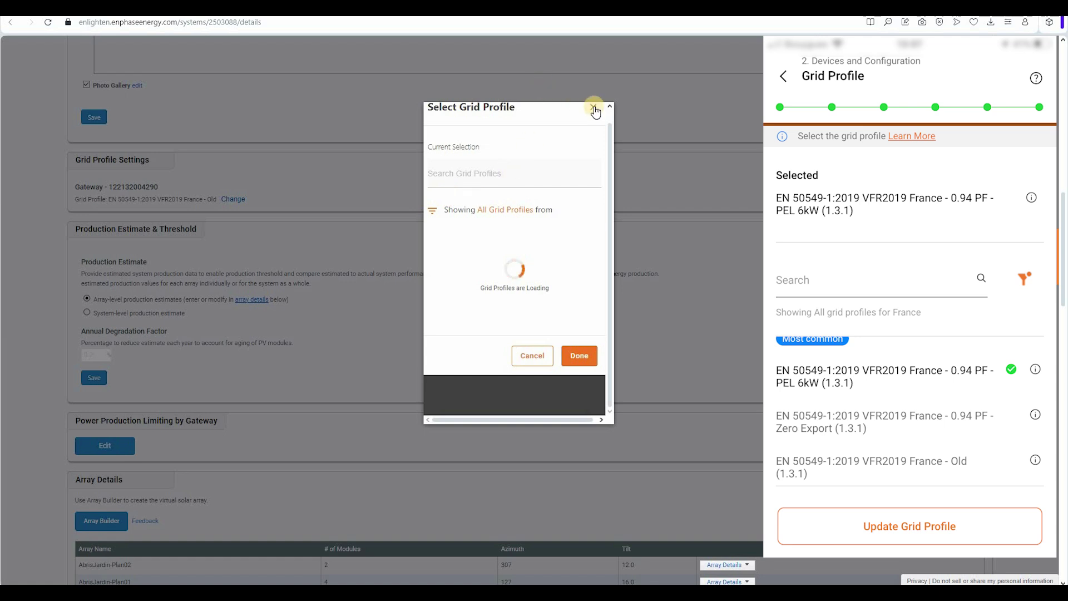
- Reload the settings page, search the gateway's grid profiles for "VFR", and highlight the assigned grid profile
{"action": "left_click", "coordinate": [528, 356]}
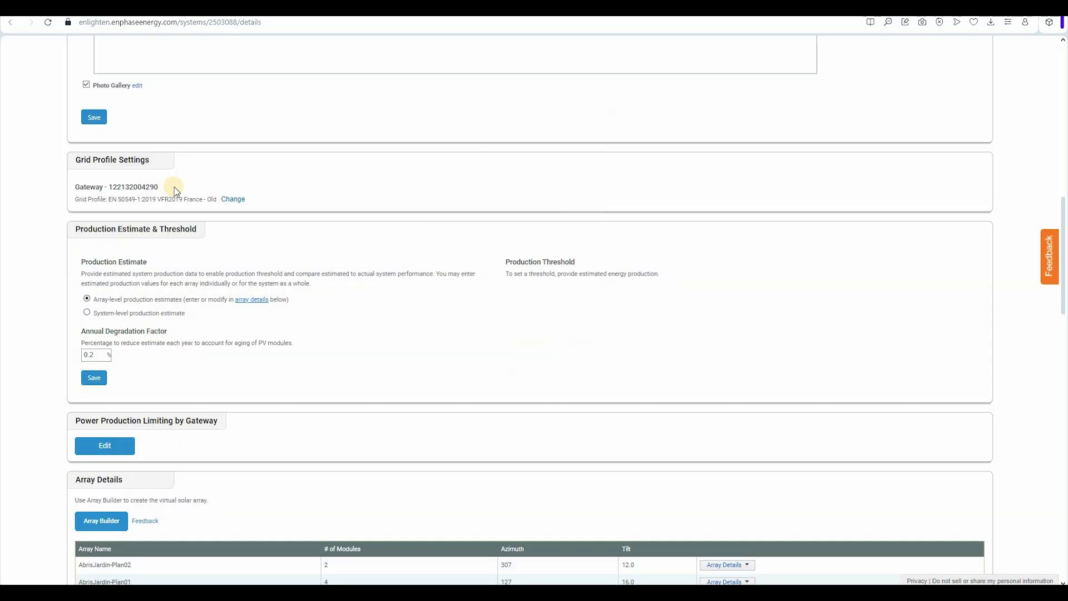
{"action": "left_click", "coordinate": [48, 23]}
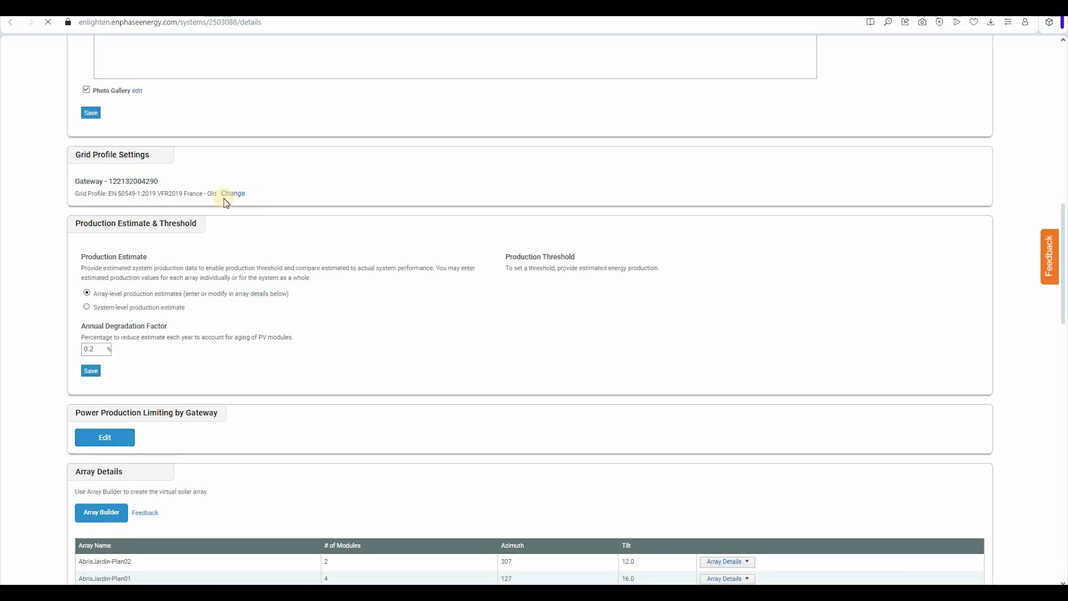
{"action": "left_click", "coordinate": [232, 204]}
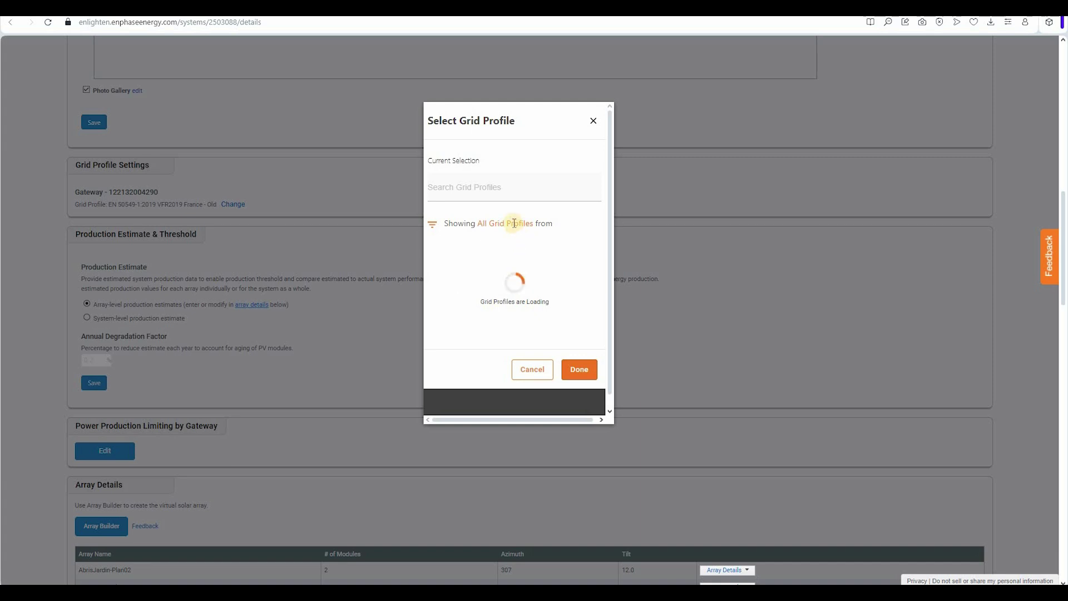
{"action": "type", "text": "VFR"}
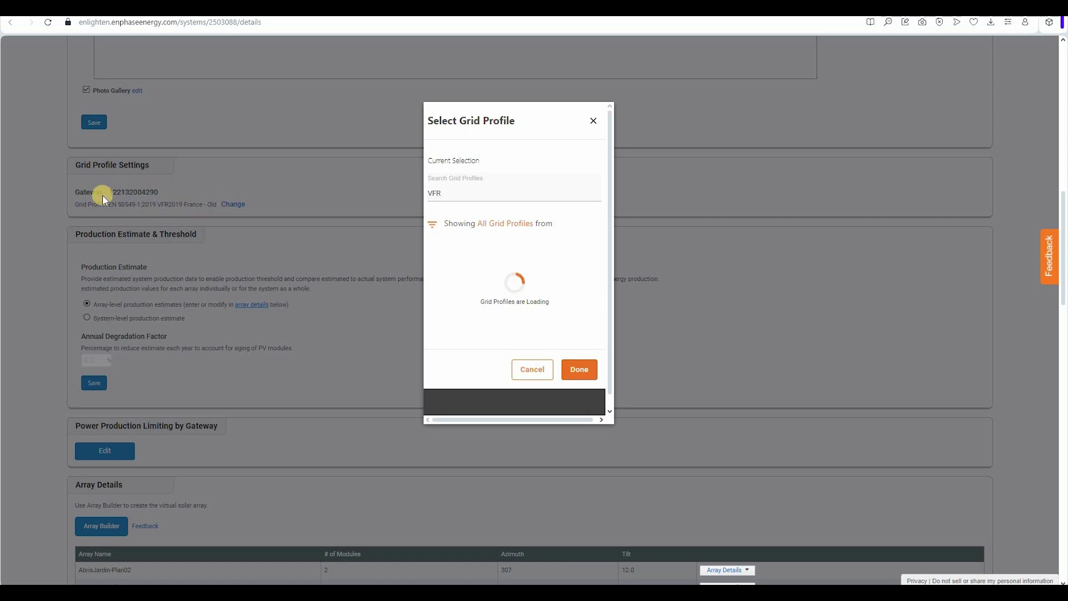
{"action": "left_click", "coordinate": [578, 369]}
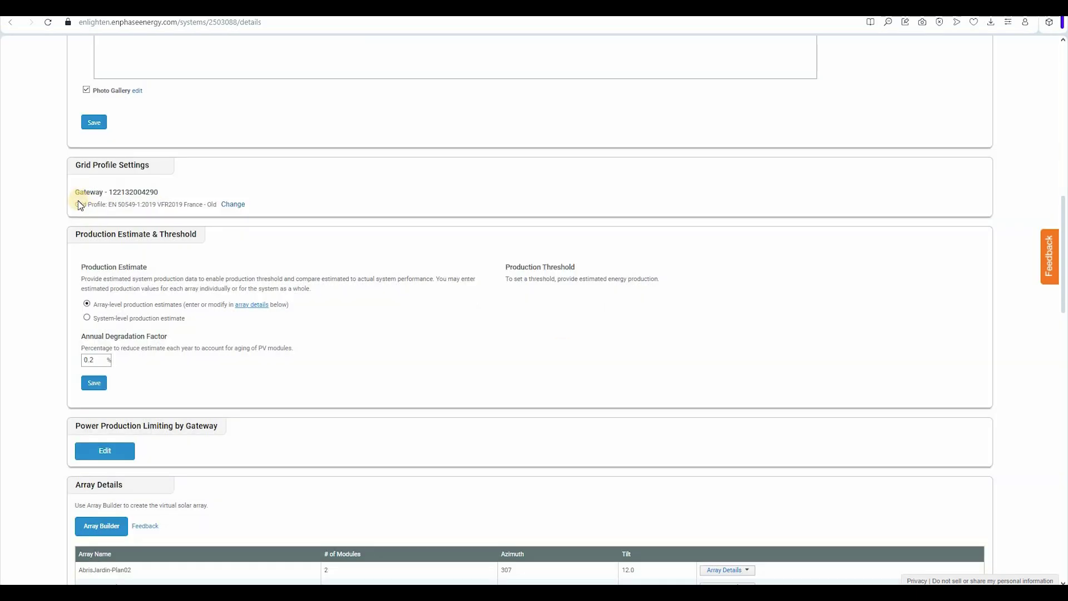
{"action": "left_click_drag", "start_coordinate": [90, 226], "coordinate": [320, 226]}
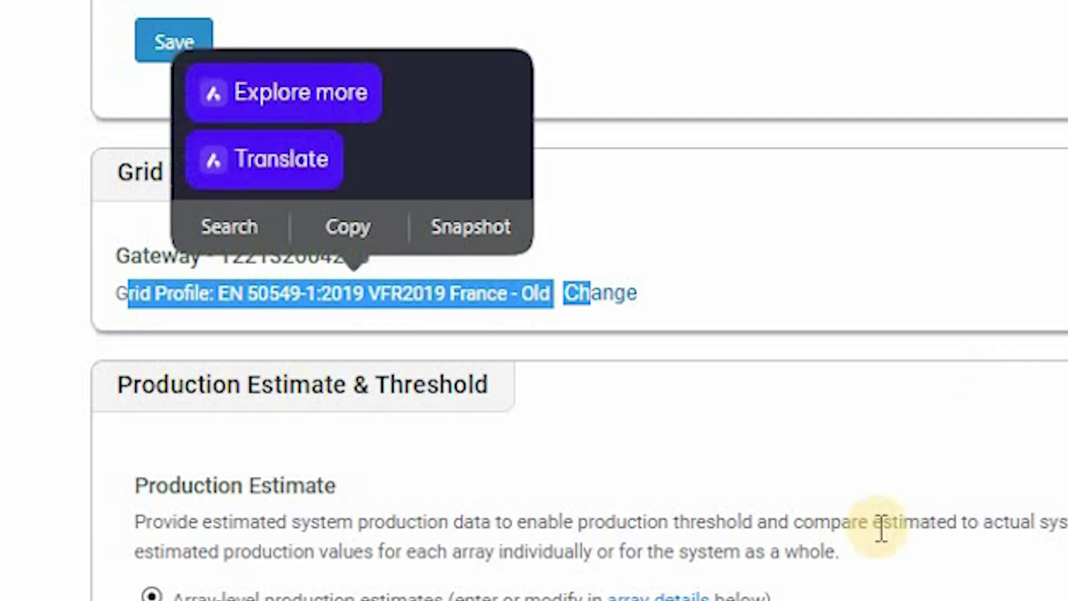
{"action": "left_click", "coordinate": [517, 270]}
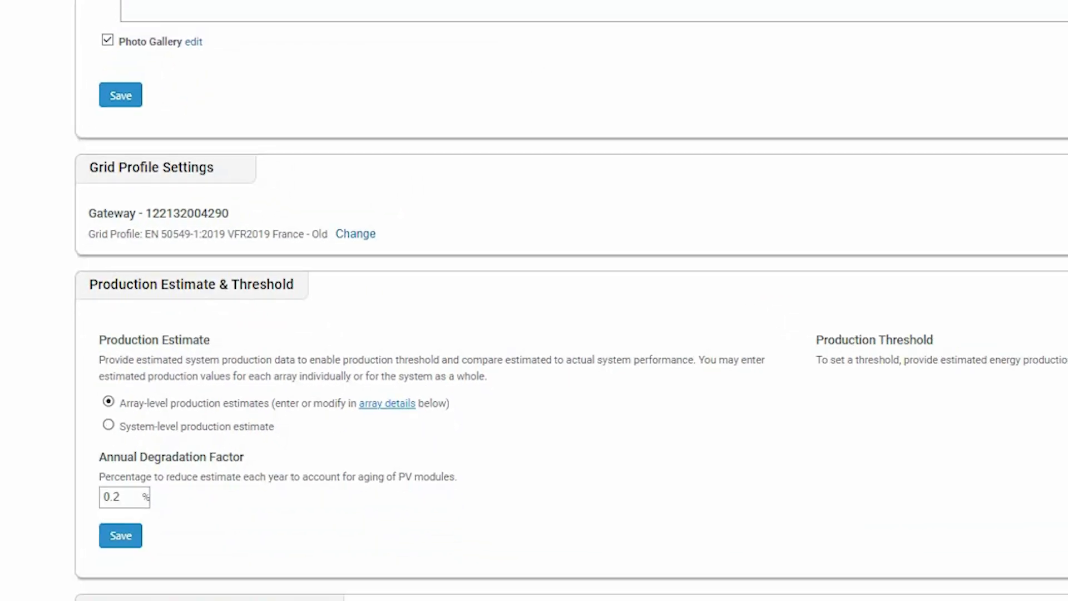
- Open the gateway's power production limiting settings and compare the Production and Export targets, ending on Export with its absolute value selected
{"action": "left_click", "coordinate": [106, 451]}
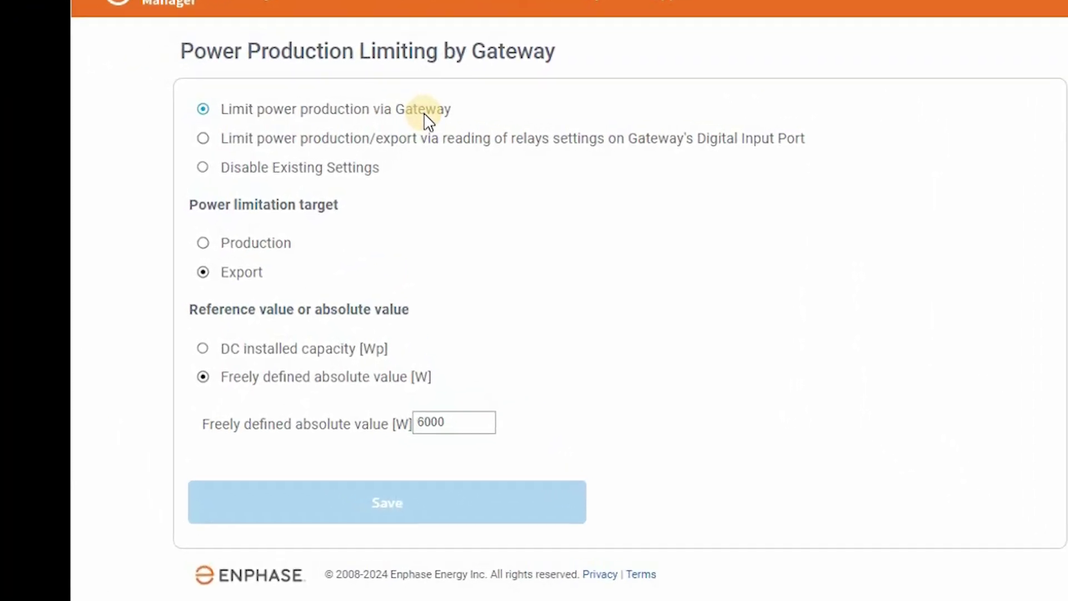
{"action": "left_click", "coordinate": [256, 248]}
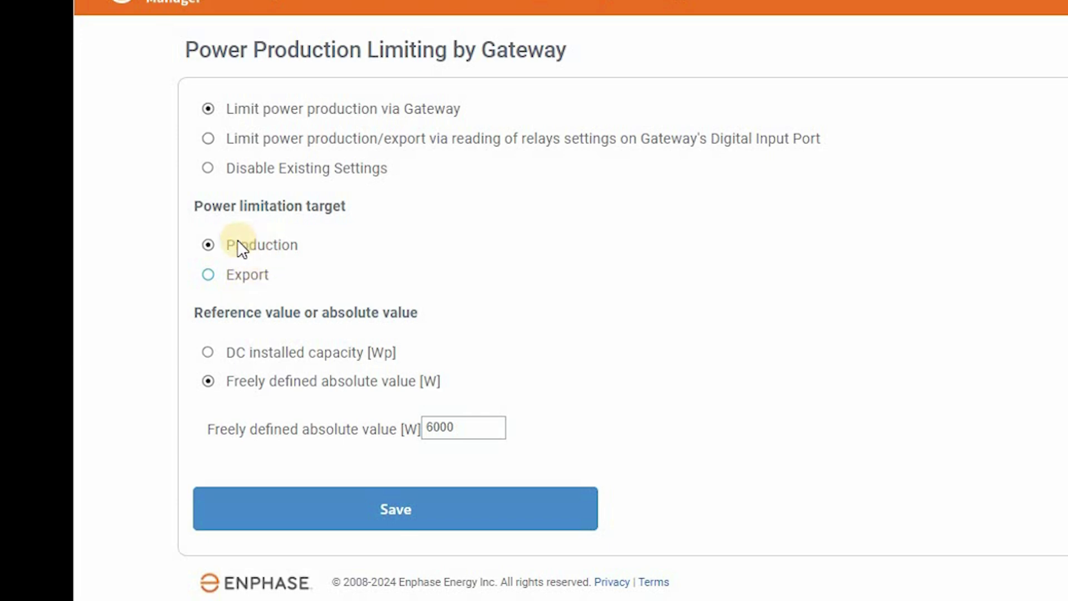
{"action": "left_click", "coordinate": [233, 280]}
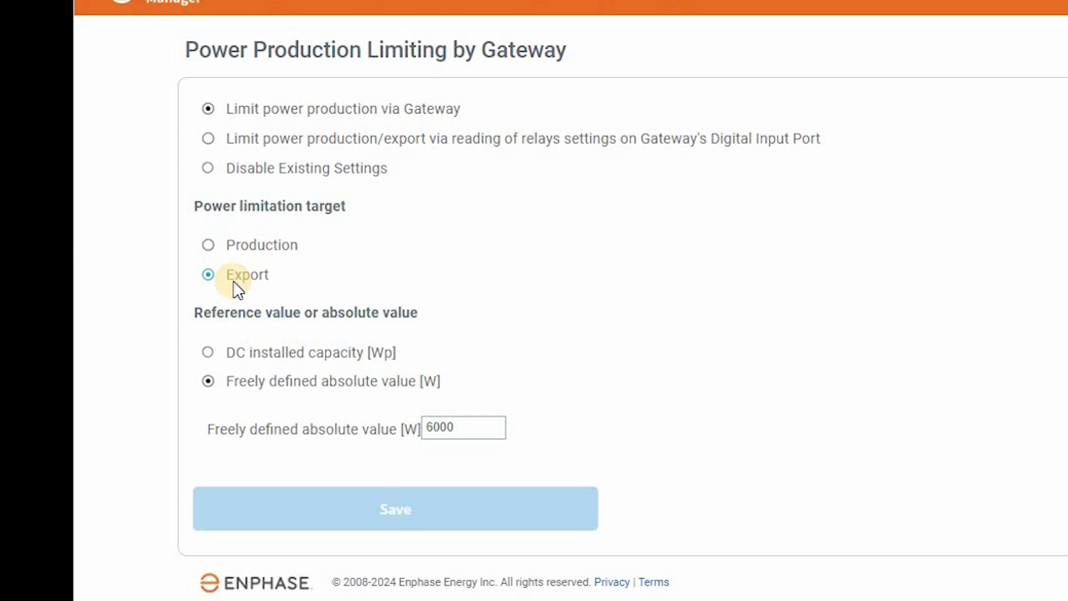
{"action": "left_click", "coordinate": [252, 240]}
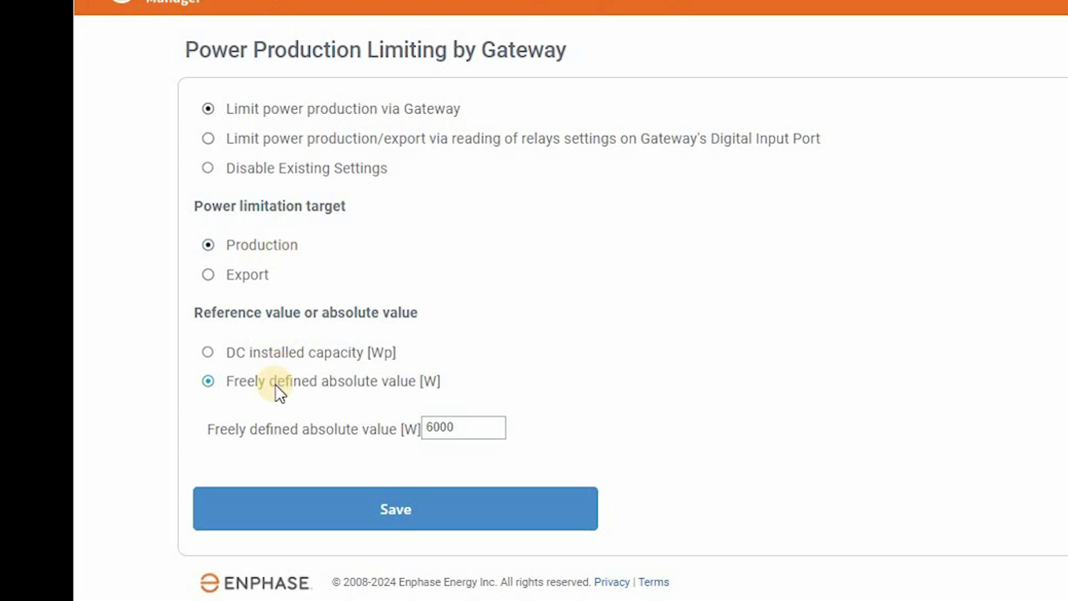
{"action": "left_click", "coordinate": [232, 275]}
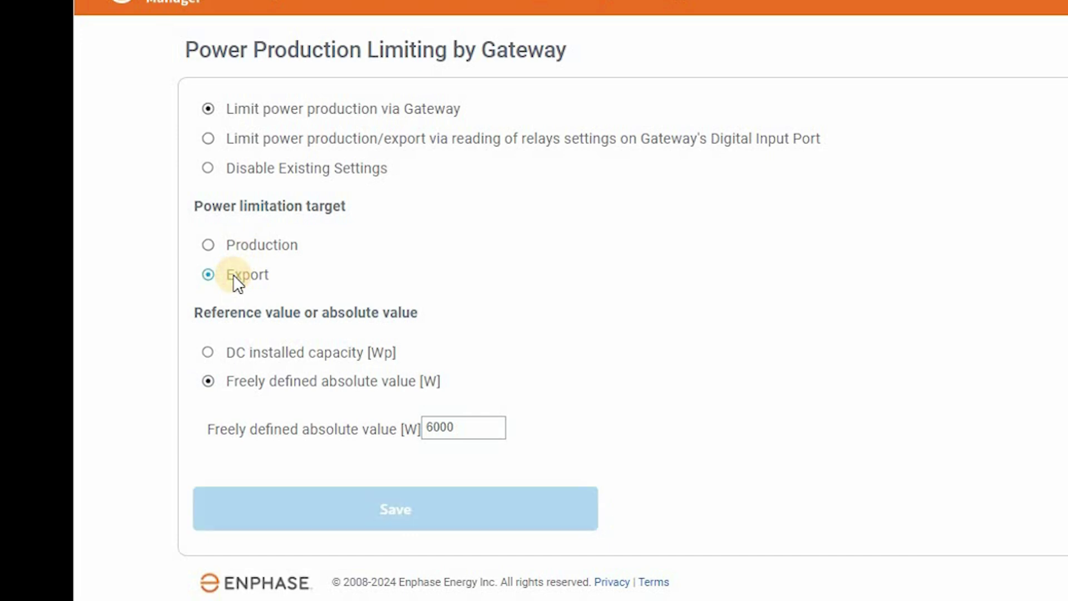
{"action": "left_click", "coordinate": [398, 434]}
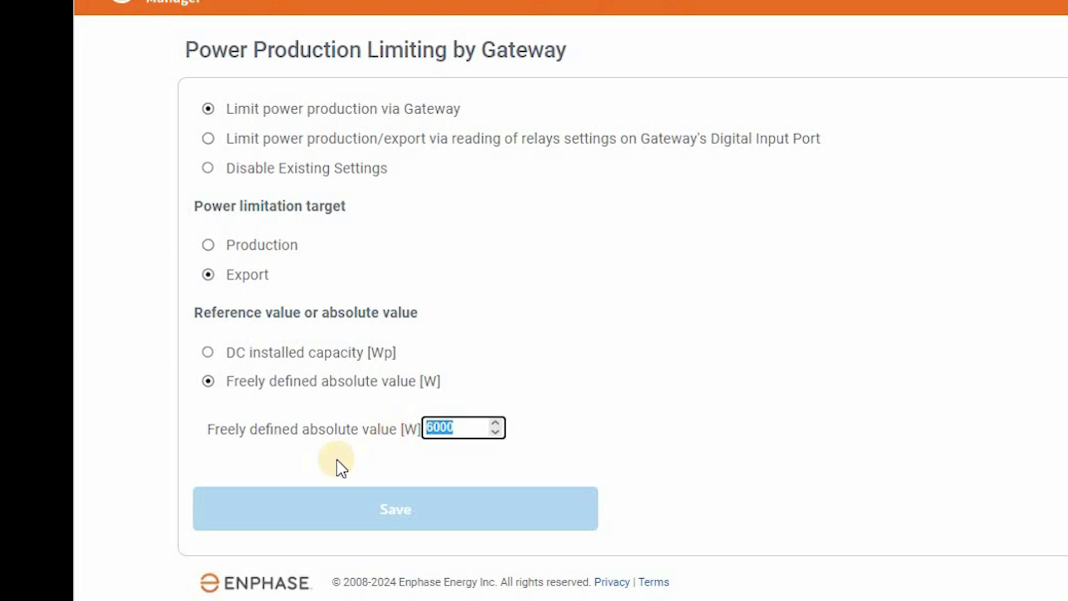
- Use DC installed capacity as the reference for the Export limit and examine its capacity and percentage fields
{"action": "left_click", "coordinate": [209, 355]}
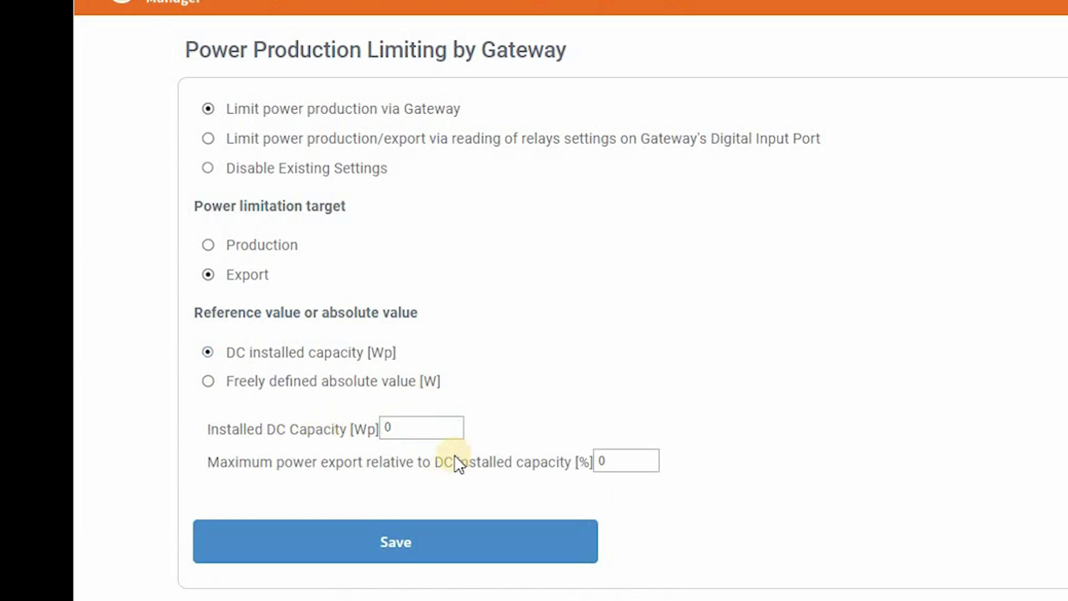
{"action": "left_click_drag", "start_coordinate": [249, 470], "coordinate": [499, 478]}
{"action": "left_click", "coordinate": [393, 429]}
- Set the limitation target to Production, trying the freely defined absolute value before choosing DC installed capacity as the reference
{"action": "left_click", "coordinate": [238, 243]}
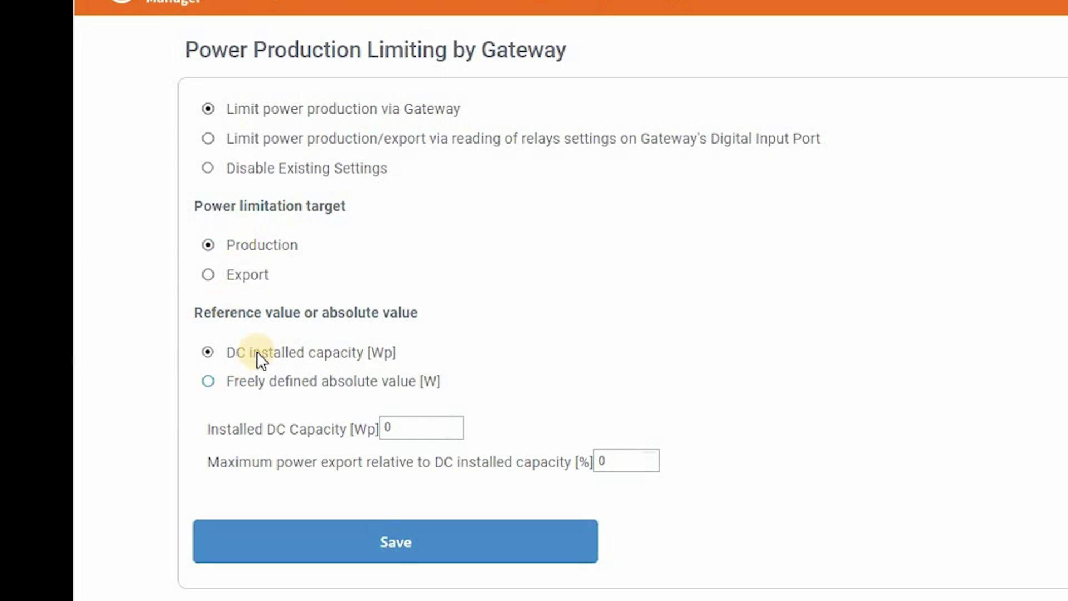
{"action": "left_click", "coordinate": [261, 381]}
{"action": "left_click", "coordinate": [472, 429]}
{"action": "key", "text": "ctrl+a"}
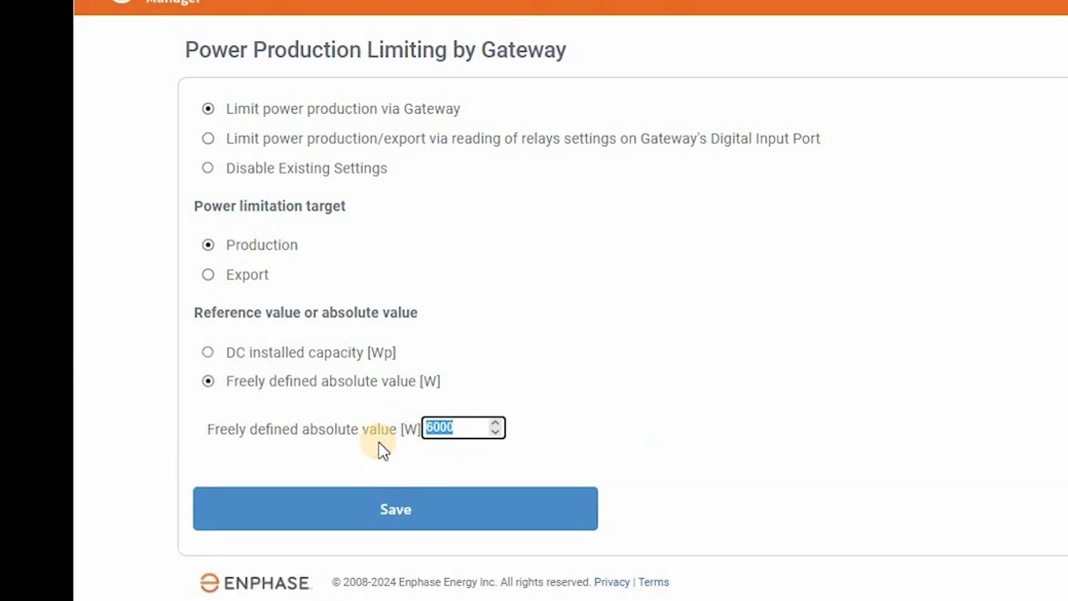
{"action": "double_click", "coordinate": [429, 382]}
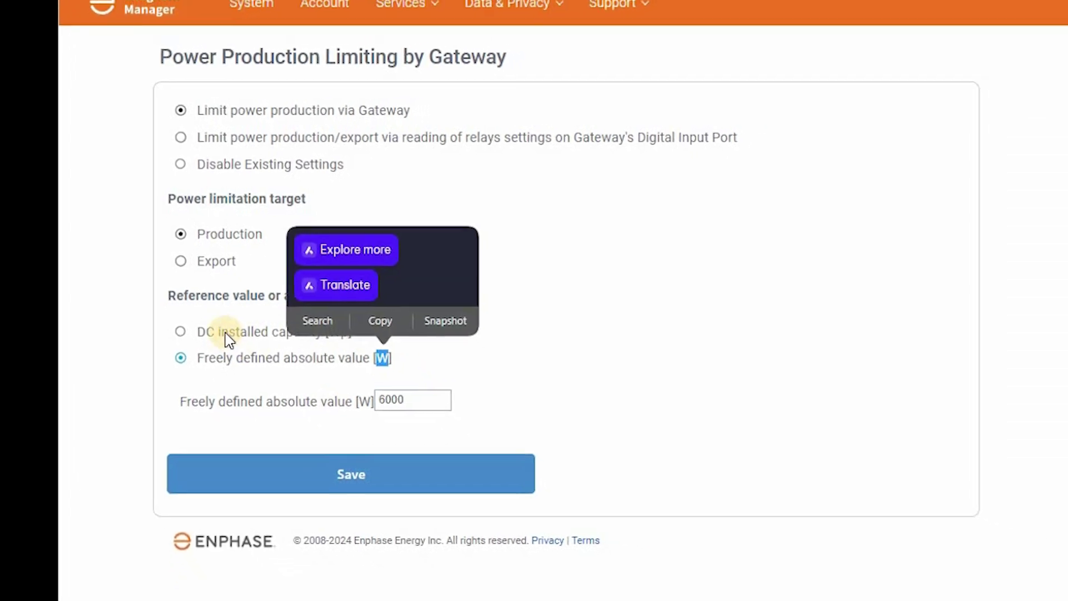
{"action": "left_click", "coordinate": [212, 326]}
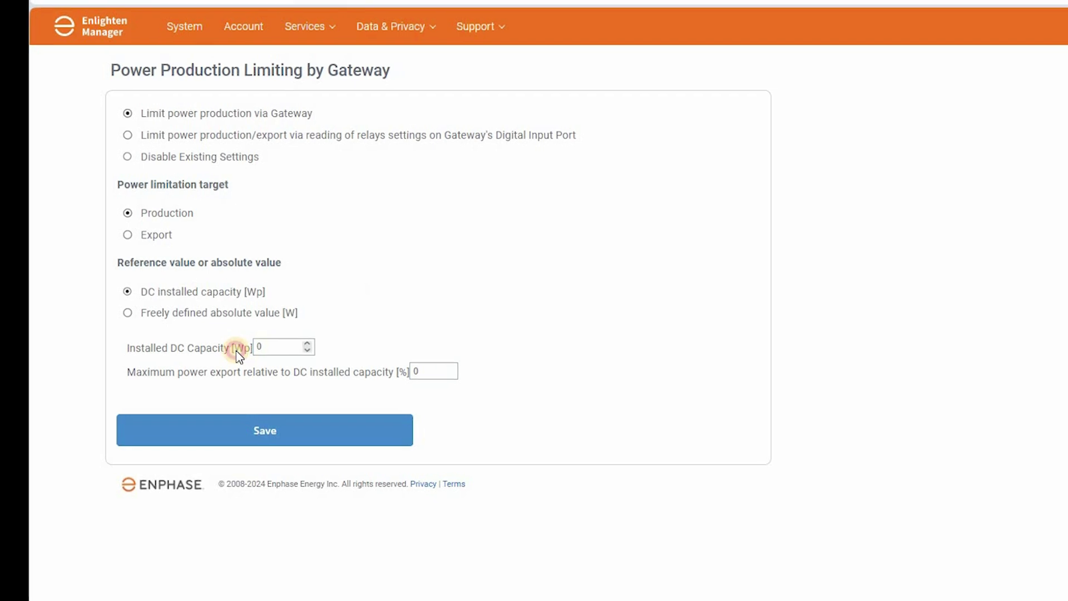
{"action": "left_click", "coordinate": [159, 336]}
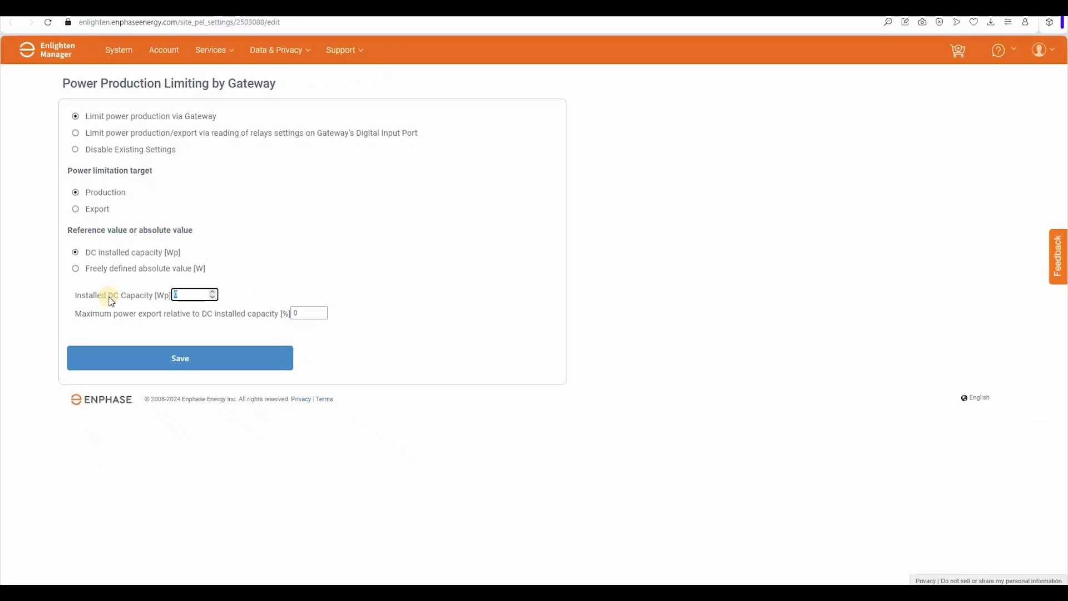
- Select limiting via relay settings on the Gateway's Digital Input Port, with DC installed capacity as the reference value
{"action": "left_click", "coordinate": [110, 148]}
{"action": "left_click", "coordinate": [133, 132]}
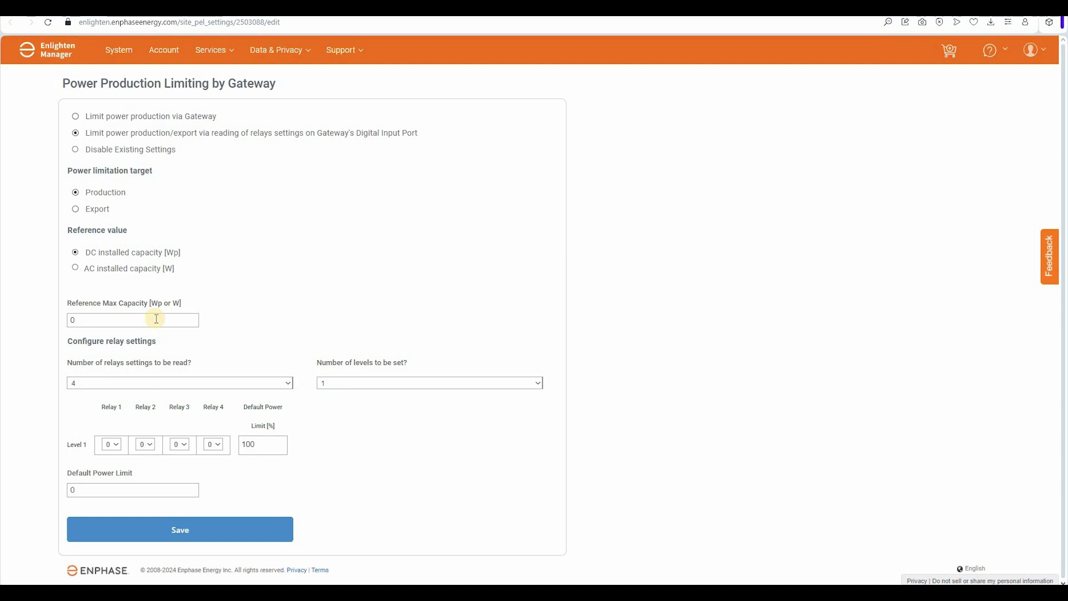
{"action": "double_click", "coordinate": [128, 269]}
{"action": "left_click", "coordinate": [91, 266]}
{"action": "left_click", "coordinate": [145, 252]}
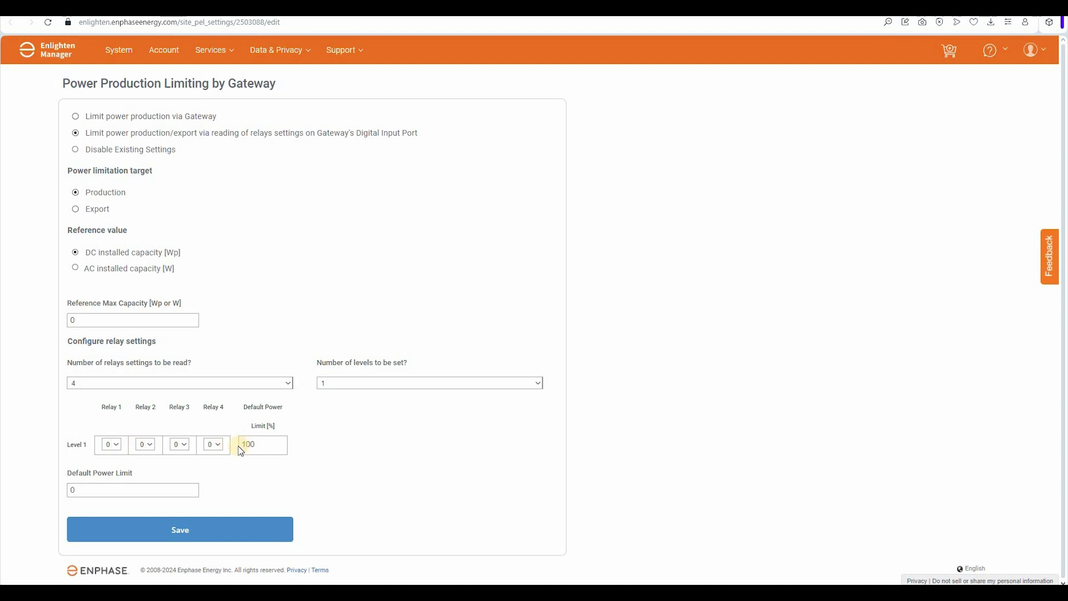
- Examine the Relay 1 to Relay 4 columns in the relay settings table
{"action": "left_click_drag", "start_coordinate": [107, 405], "coordinate": [231, 406]}
{"action": "left_click", "coordinate": [289, 337]}
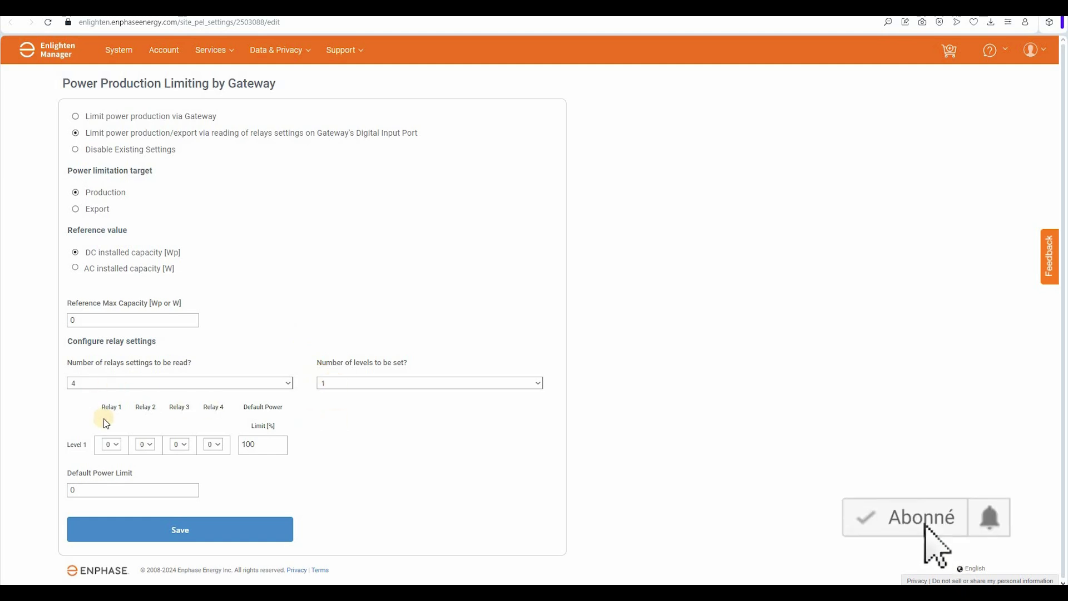
{"action": "triple_click", "coordinate": [123, 408]}
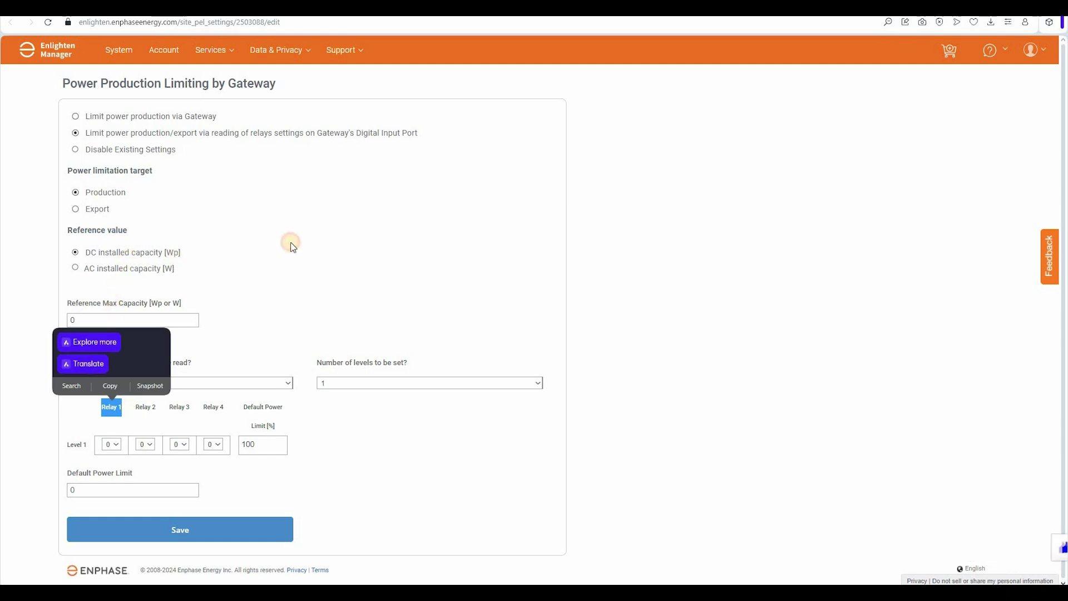
- Try reading 1 relay setting and 2 relay settings in the relay configuration, checking the Default Power Limit field
{"action": "left_click", "coordinate": [110, 406]}
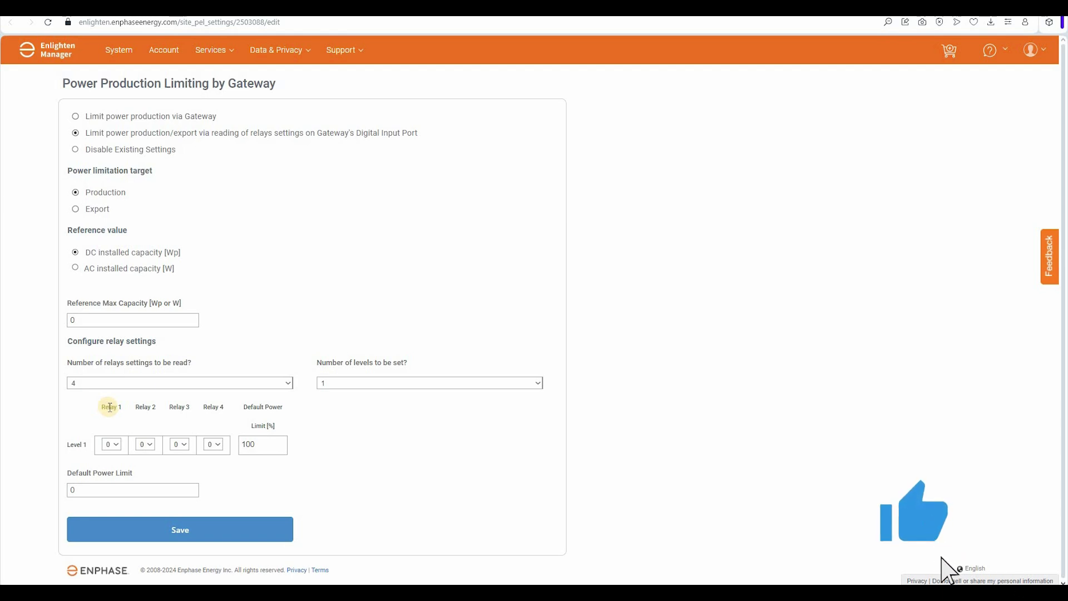
{"action": "left_click", "coordinate": [82, 384]}
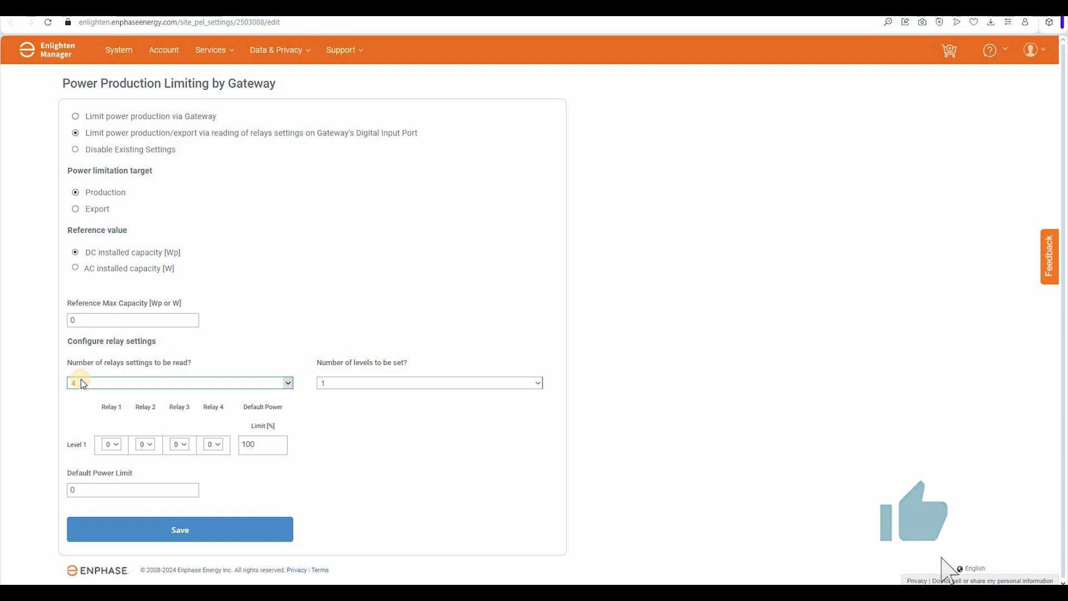
{"action": "left_click", "coordinate": [90, 396]}
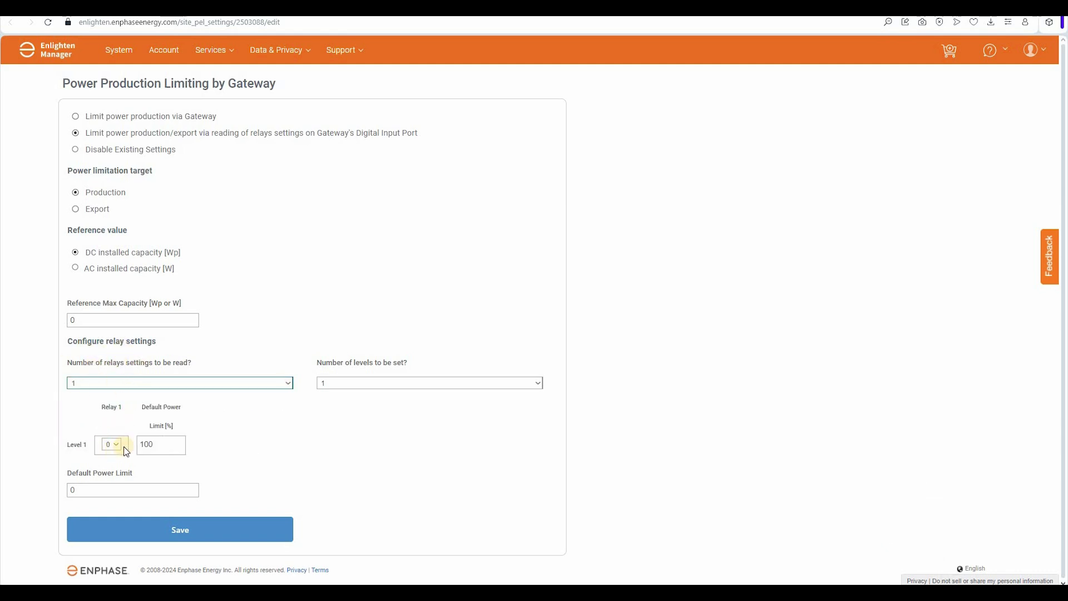
{"action": "left_click", "coordinate": [98, 490]}
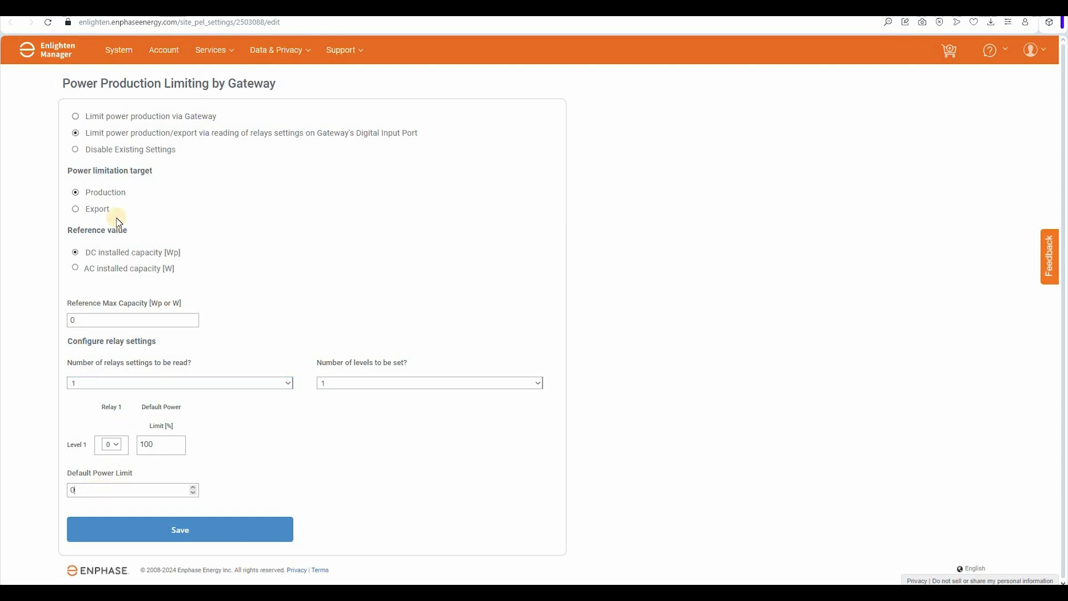
{"action": "left_click", "coordinate": [106, 383]}
{"action": "key", "text": "Return"}
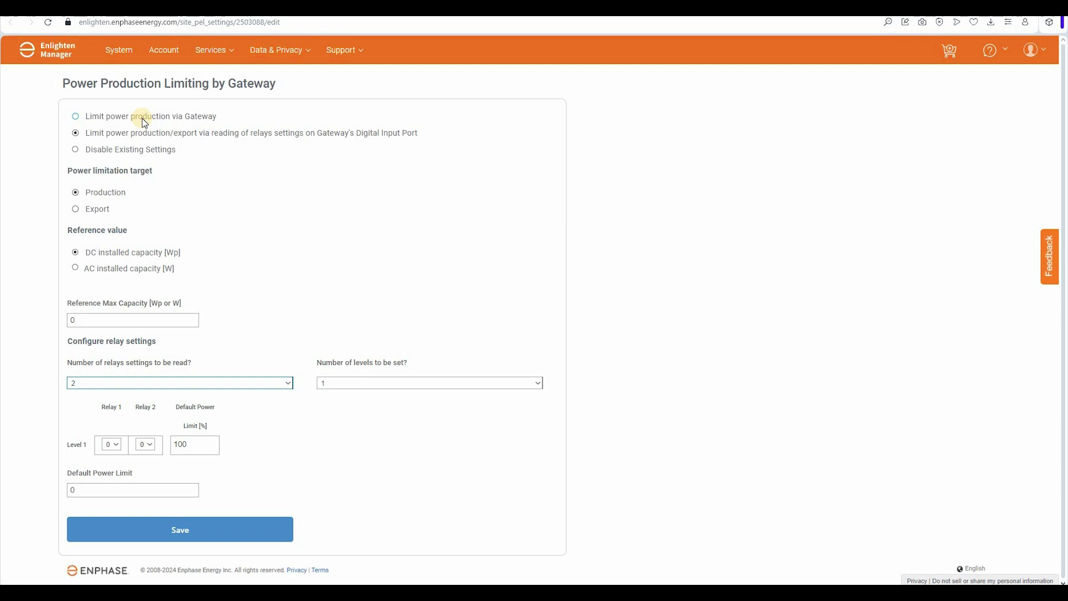
- Save power production limiting via Gateway with the freely defined absolute value of 6000 W, and read the status message
{"action": "left_click", "coordinate": [113, 118]}
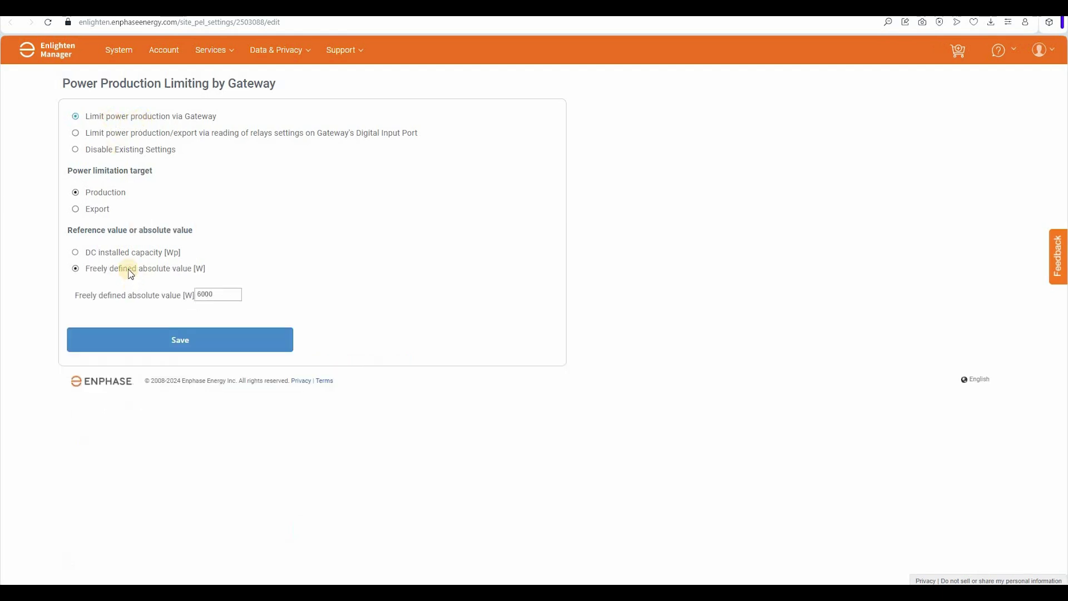
{"action": "left_click", "coordinate": [192, 343]}
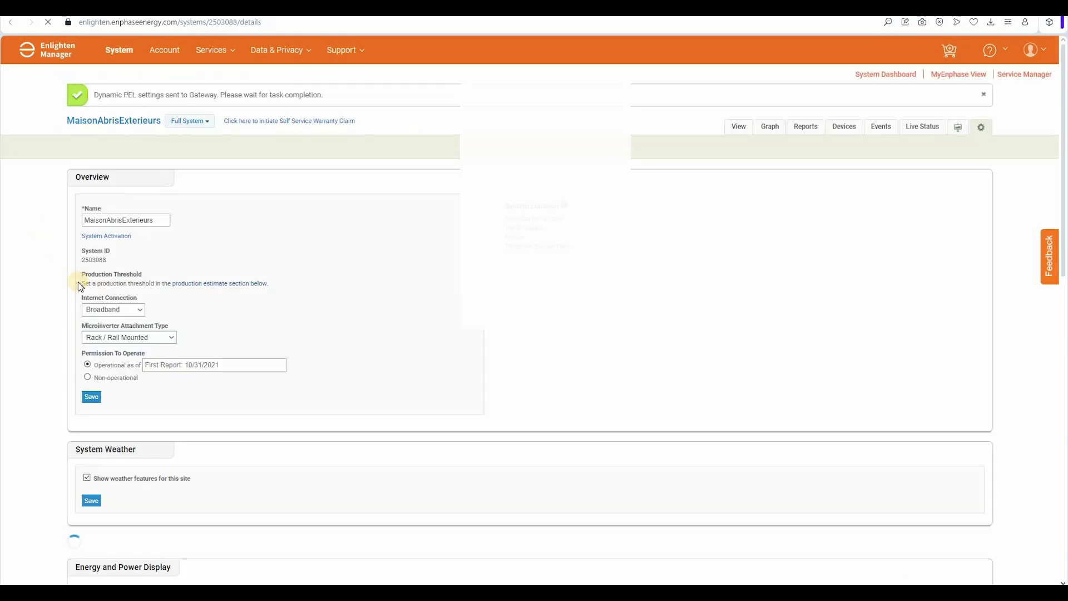
{"action": "left_click_drag", "start_coordinate": [95, 95], "coordinate": [281, 91]}
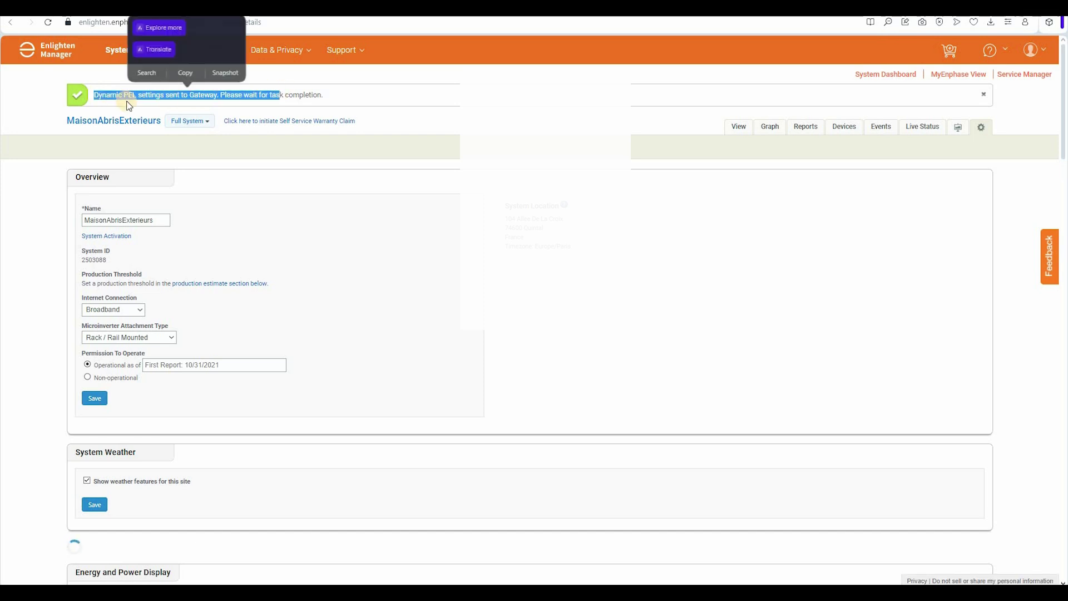
{"action": "triple_click", "coordinate": [133, 95]}
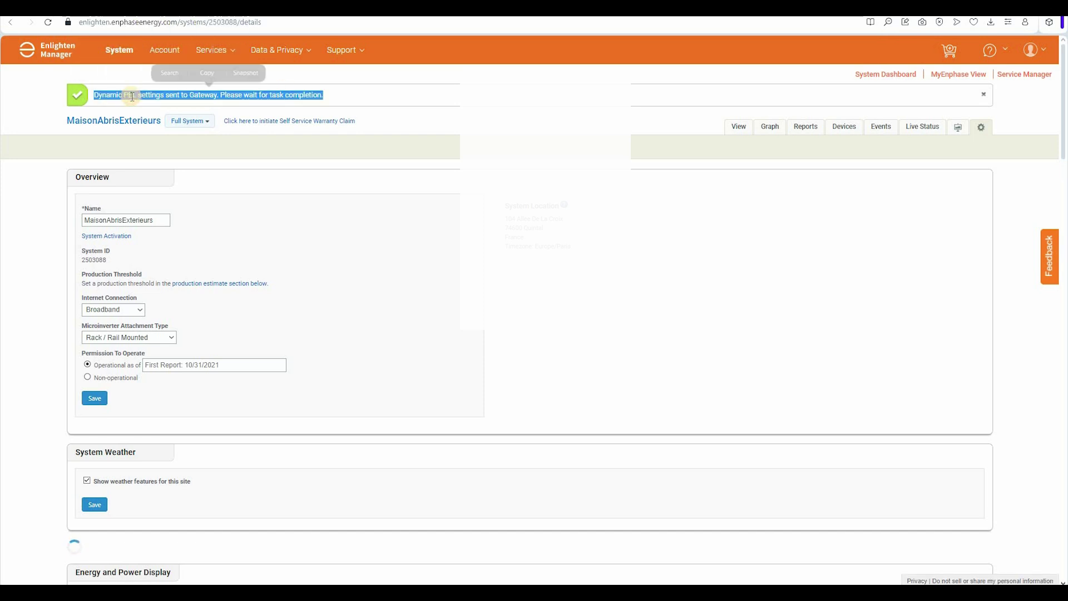
{"action": "left_click", "coordinate": [136, 95]}
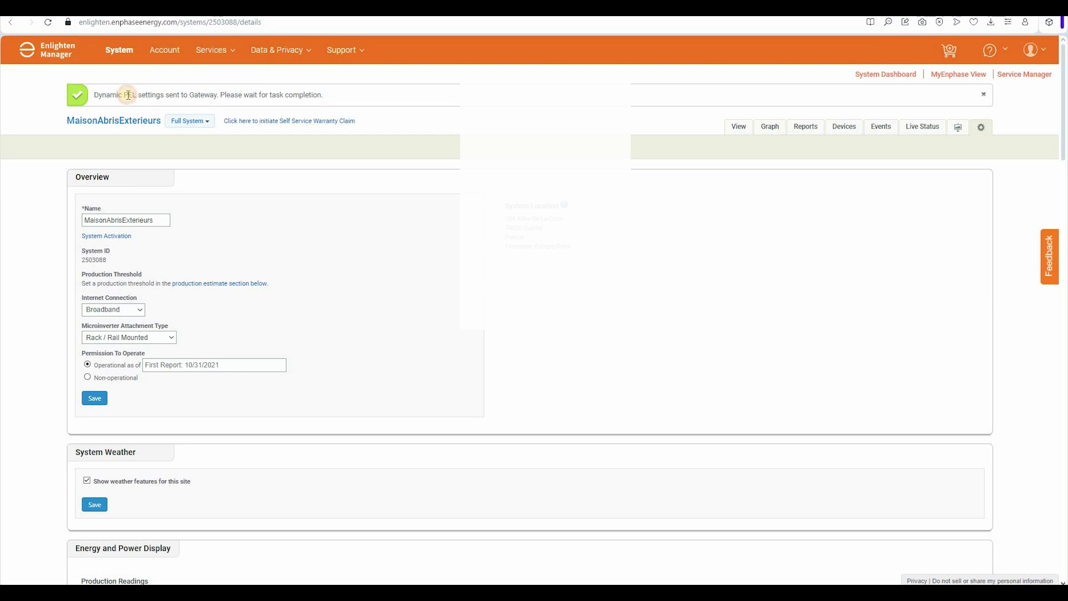
{"action": "left_click_drag", "start_coordinate": [124, 96], "coordinate": [328, 92]}
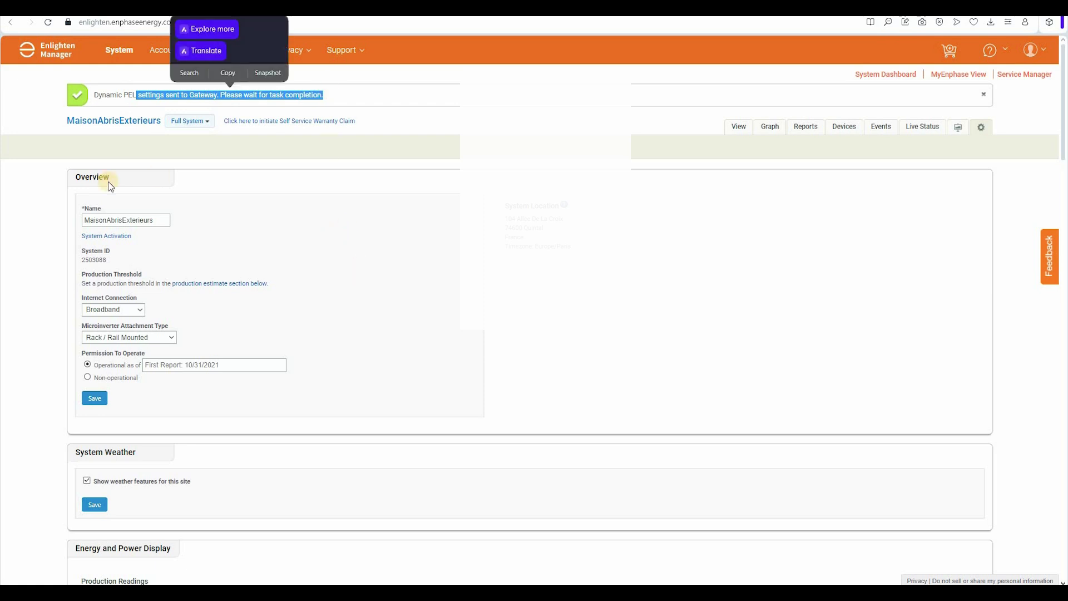
{"action": "left_click", "coordinate": [312, 95]}
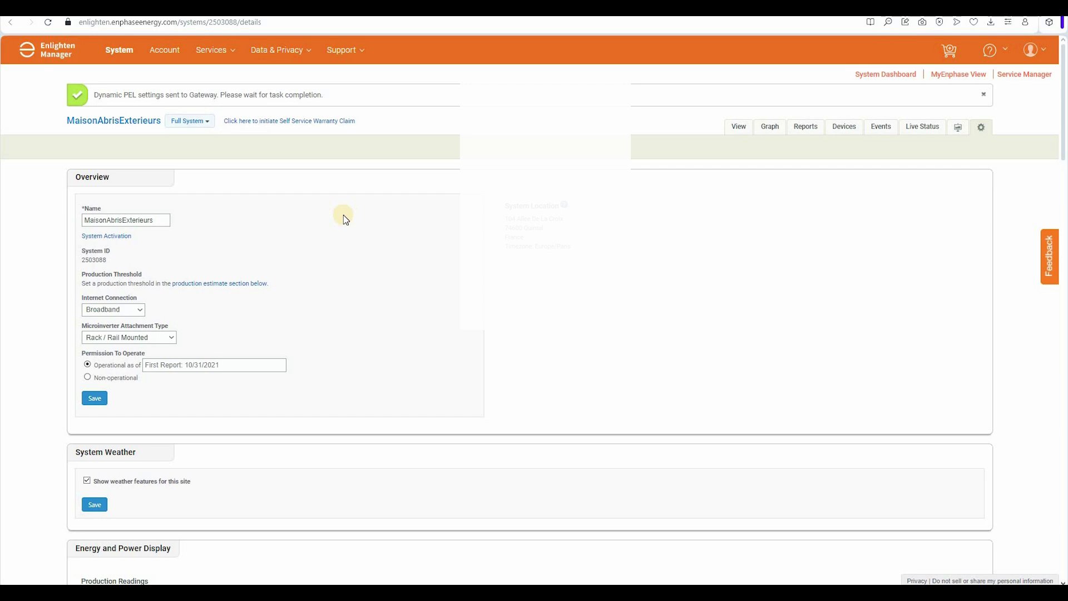
- Examine the grid profile assigned to the Gateway in the Grid Profile Settings section of the system details
{"action": "scroll", "coordinate": [342, 214], "scroll_direction": "down", "scroll_amount": 20}
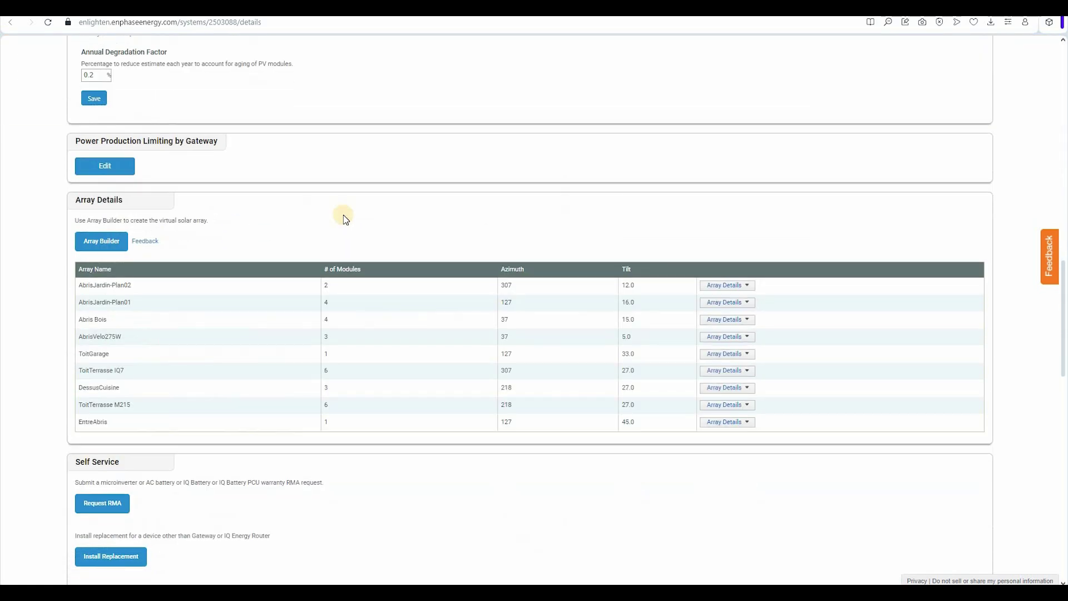
{"action": "scroll", "coordinate": [186, 239], "scroll_direction": "up", "scroll_amount": 2}
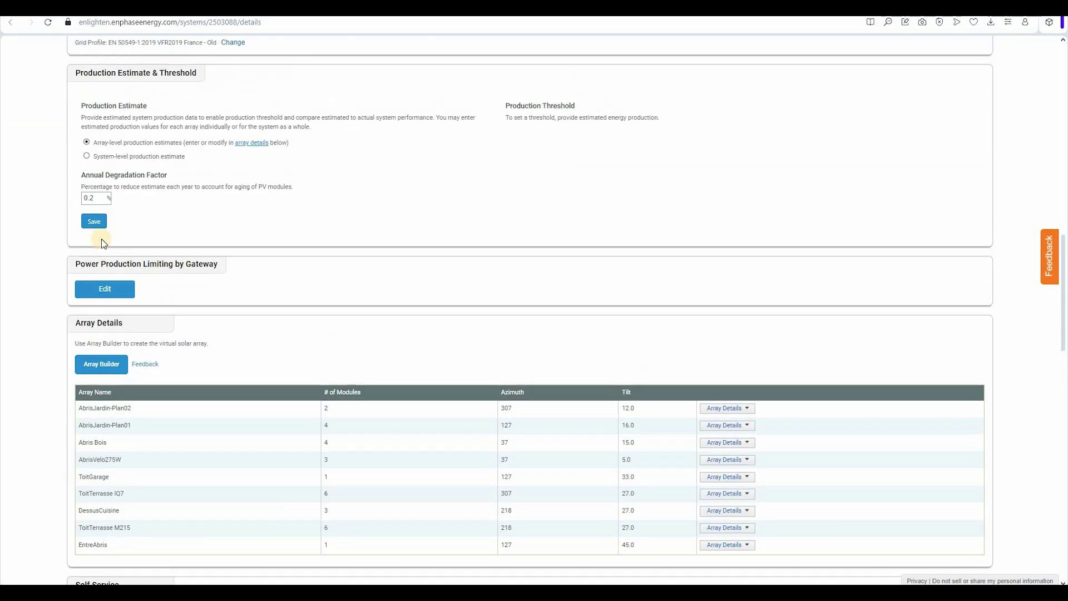
{"action": "scroll", "coordinate": [101, 239], "scroll_direction": "up", "scroll_amount": 4}
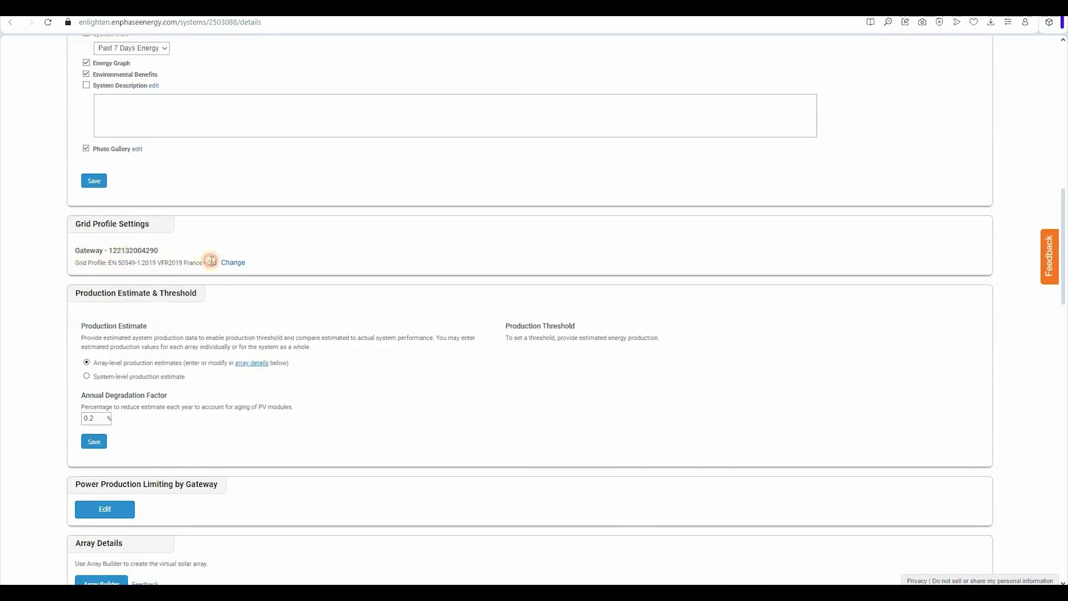
{"action": "left_click_drag", "start_coordinate": [217, 262], "coordinate": [79, 262]}
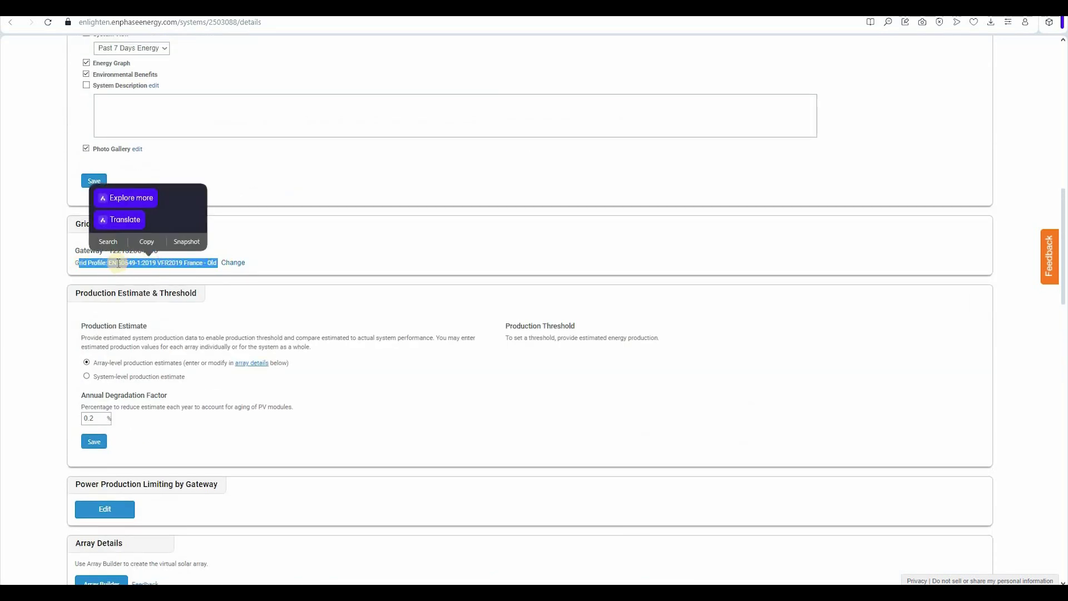
{"action": "left_click_drag", "start_coordinate": [106, 262], "coordinate": [242, 255]}
{"action": "left_click", "coordinate": [314, 253]}
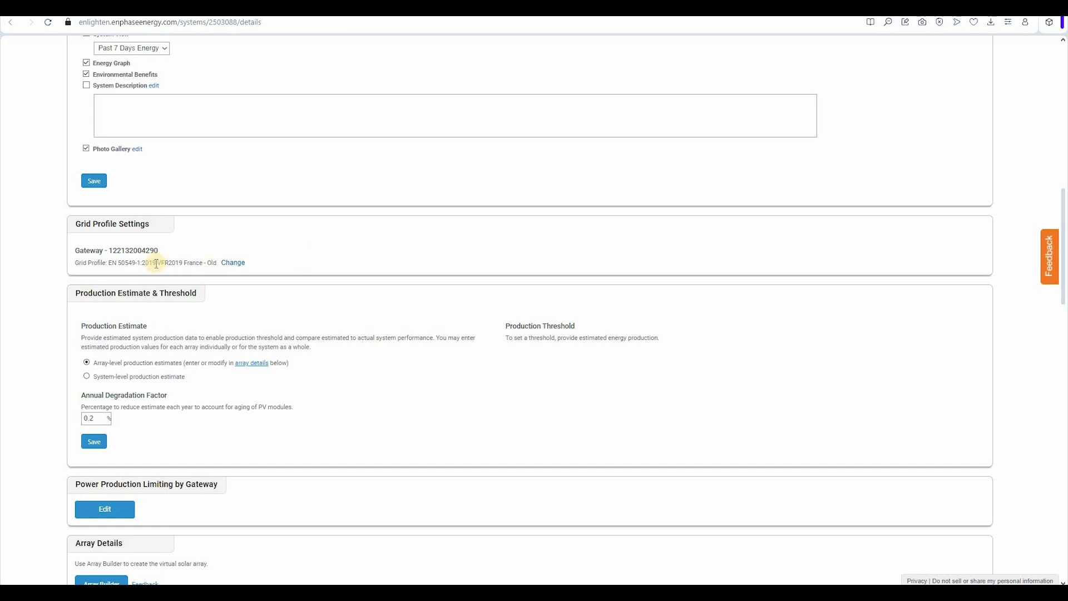
{"action": "left_click_drag", "start_coordinate": [109, 261], "coordinate": [217, 264]}
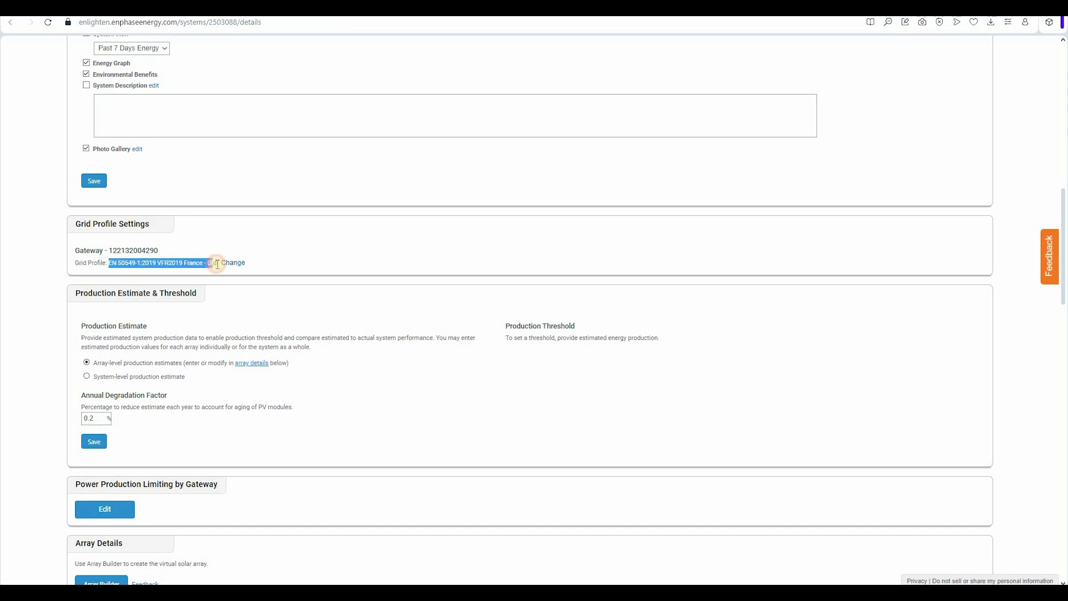
{"action": "left_click", "coordinate": [282, 251]}
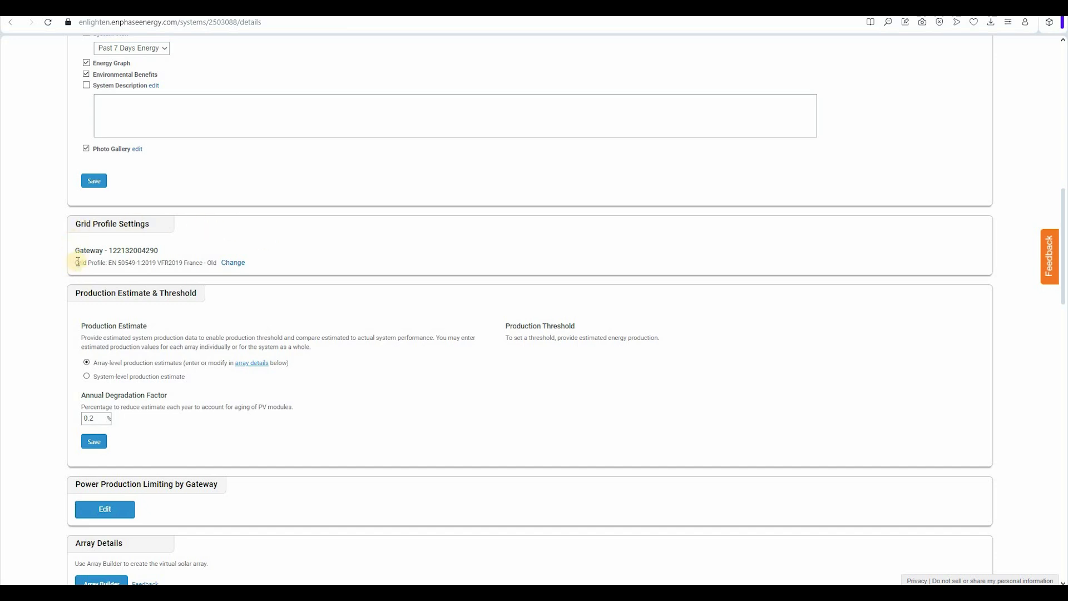
{"action": "left_click_drag", "start_coordinate": [78, 262], "coordinate": [216, 260]}
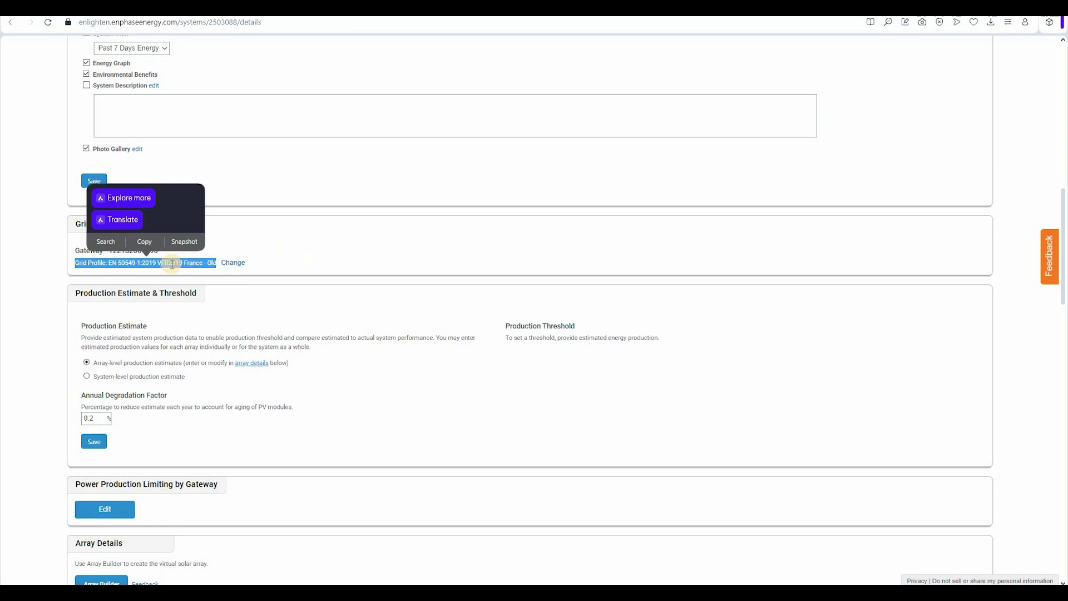
{"action": "left_click", "coordinate": [112, 262]}
{"action": "left_click_drag", "start_coordinate": [112, 262], "coordinate": [222, 269]}
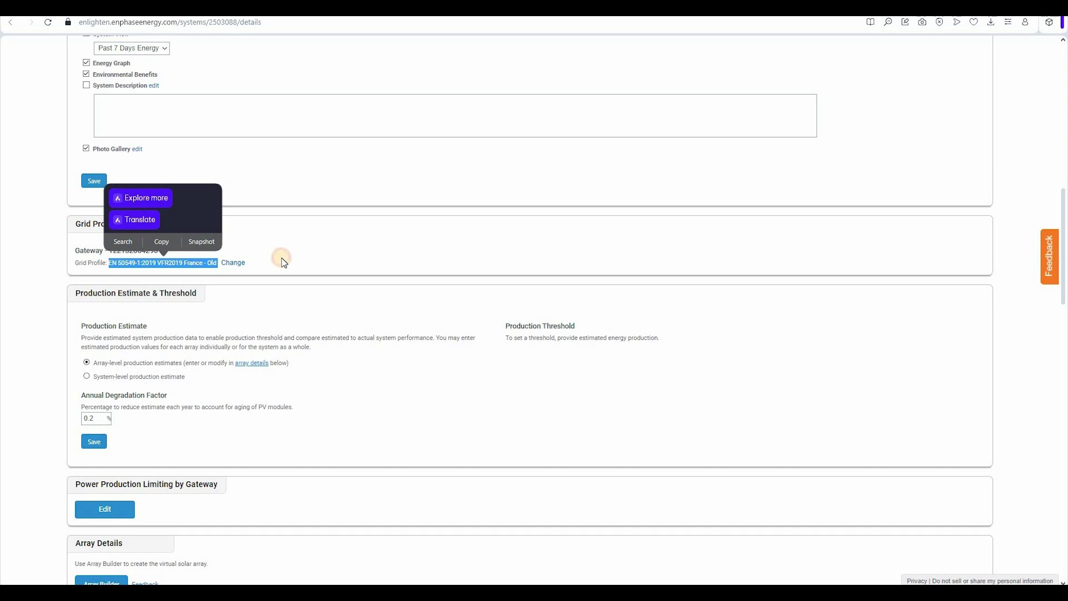
{"action": "left_click", "coordinate": [281, 258]}
{"action": "left_click_drag", "start_coordinate": [111, 262], "coordinate": [193, 260]}
{"action": "left_click_drag", "start_coordinate": [135, 262], "coordinate": [216, 262]}
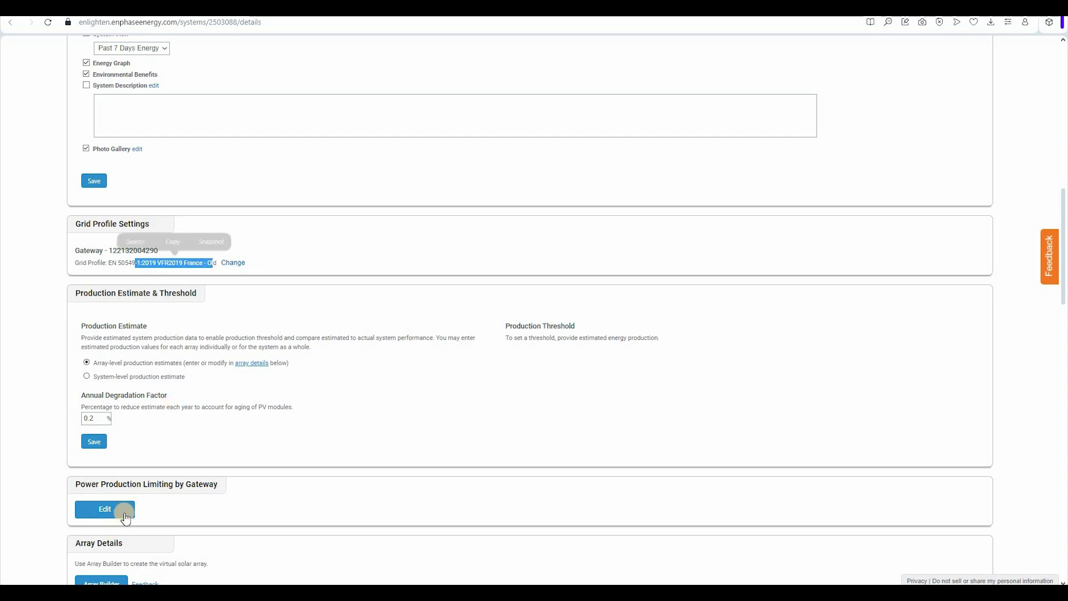